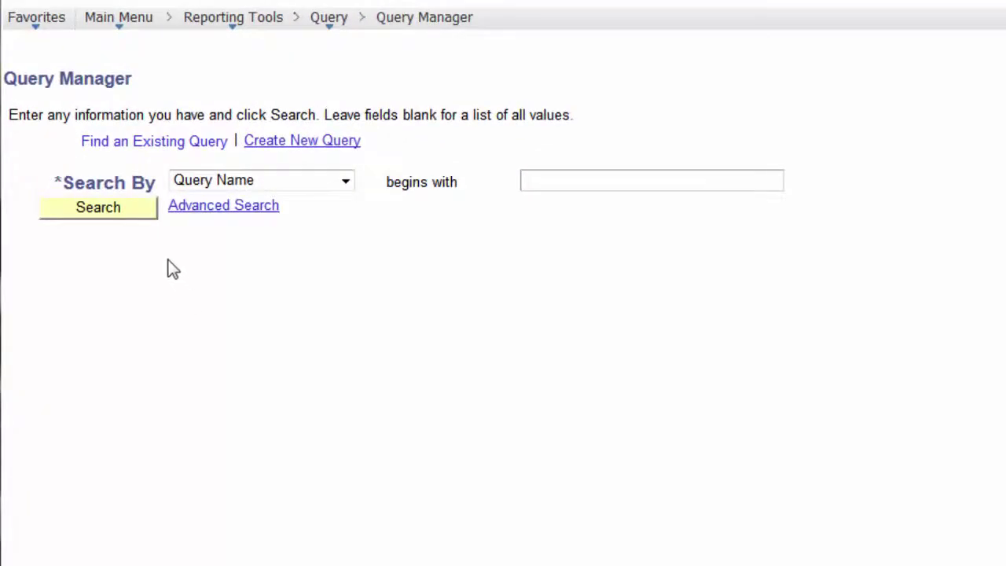
List all existing queries and open LENS_QUERY_EXAMPLE_2 for editing
click(113, 207)
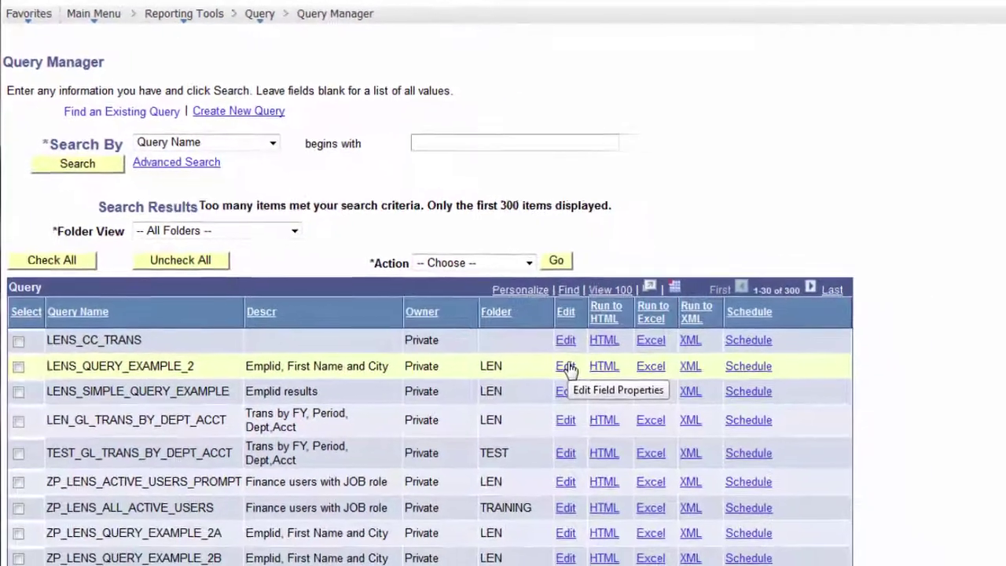
click(718, 465)
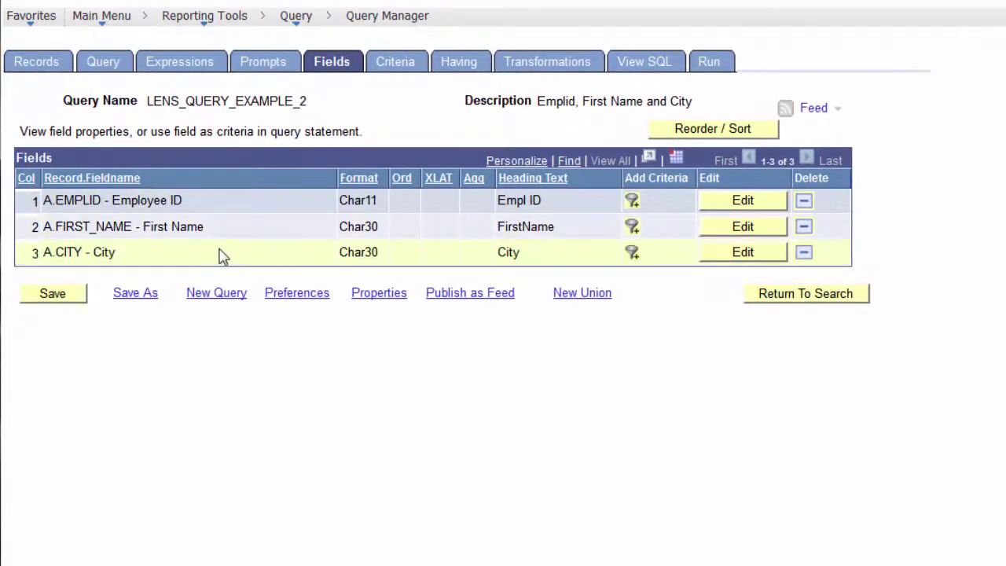
Find the COUNTRY - Country field in the PERSONAL_DATA record by searching for "country", and add it to the query's fields
click(104, 70)
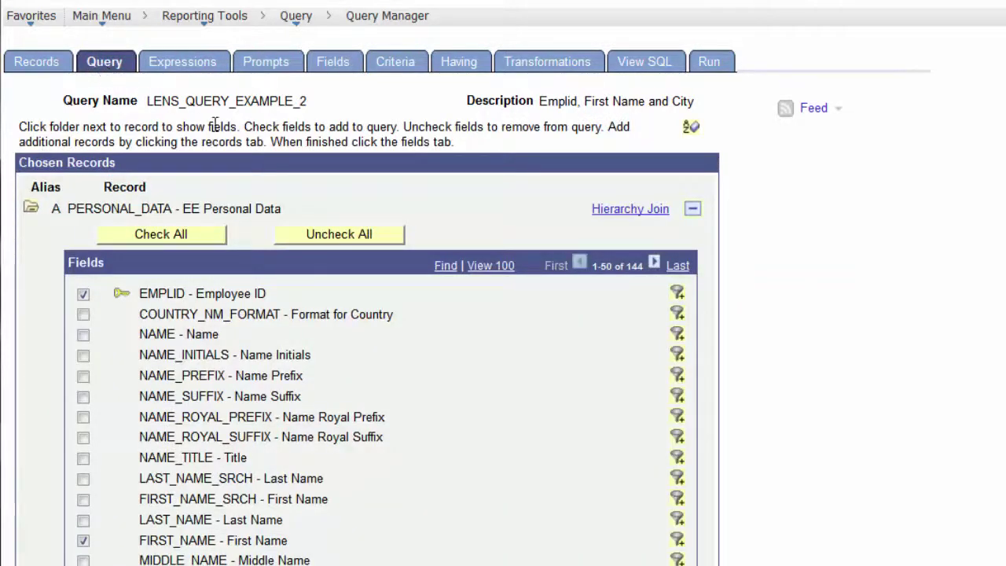
click(455, 267)
click(460, 265)
click(648, 239)
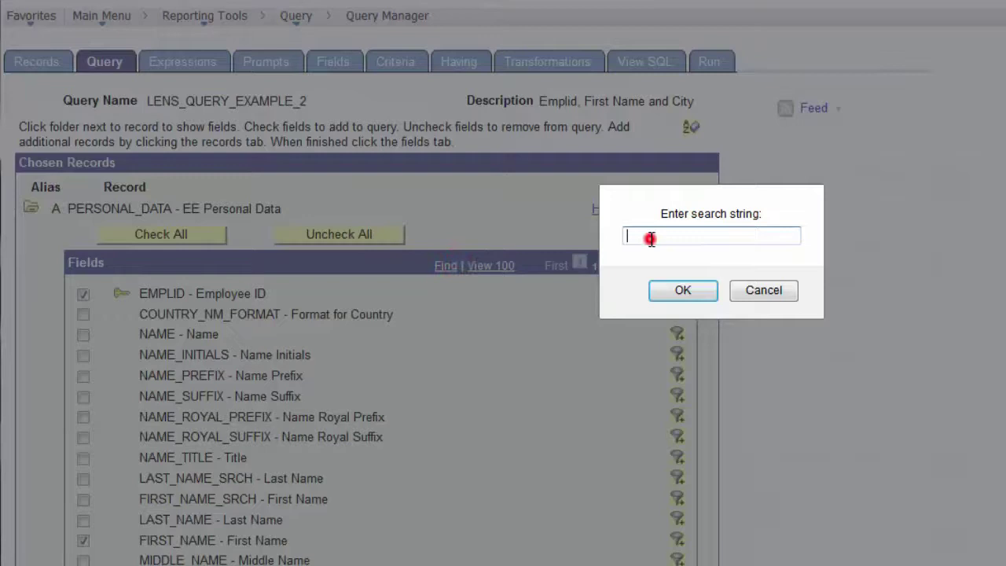
text(country)
key(Return)
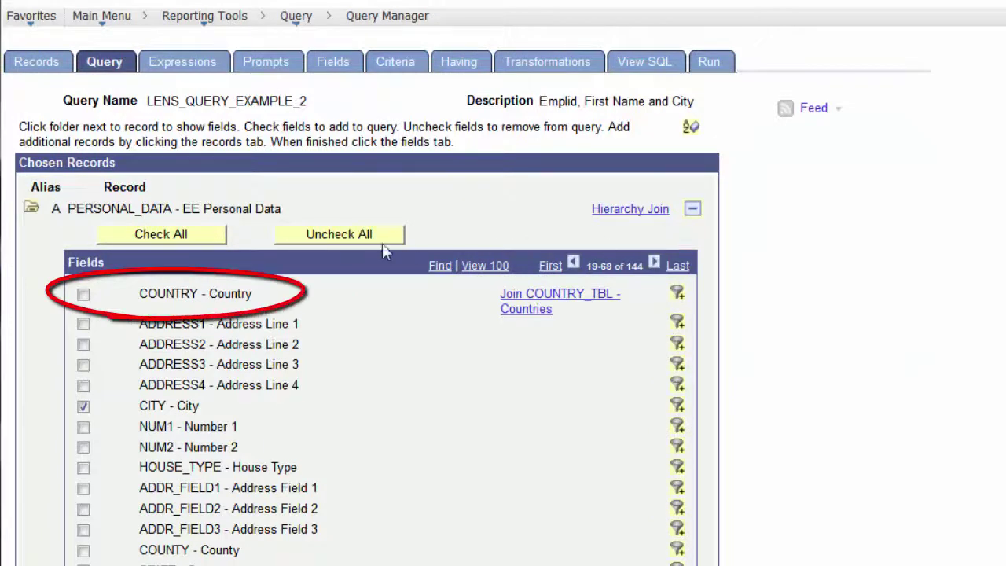
click(83, 293)
click(338, 65)
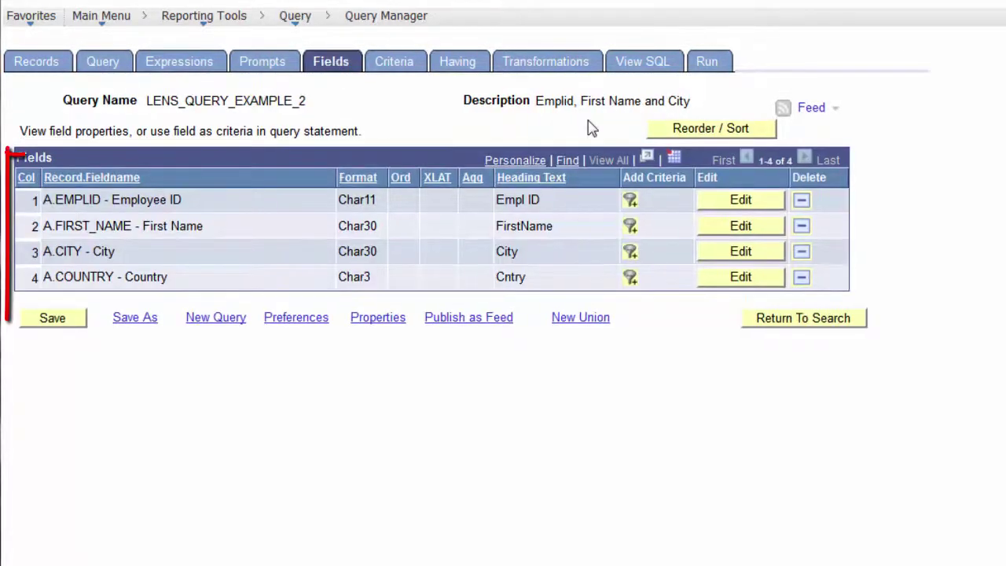
Run the query and look through the complete, unpaged list of results, including the country column
click(704, 66)
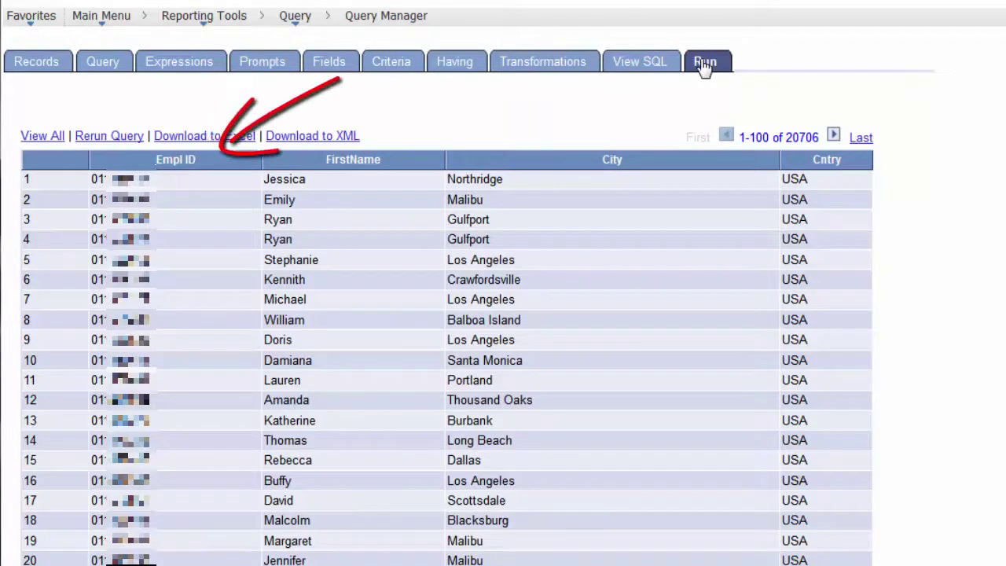
click(49, 140)
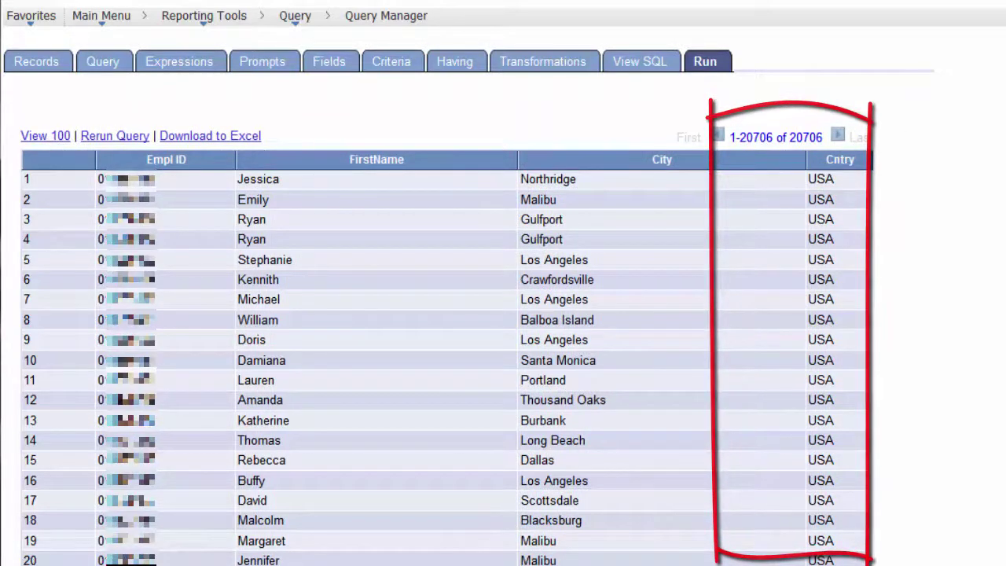
scroll(446, 299, down, 20)
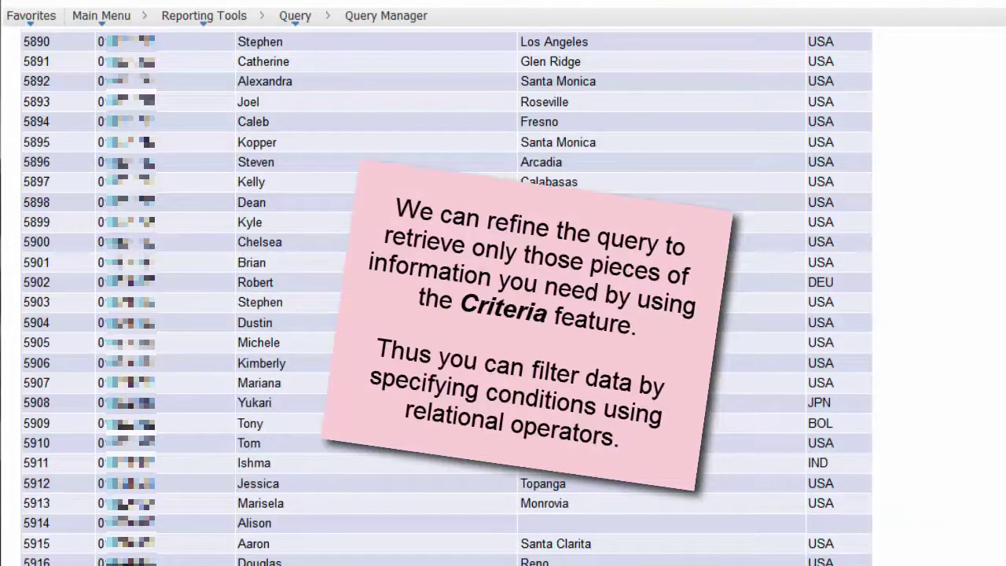
scroll(447, 295, up, 20)
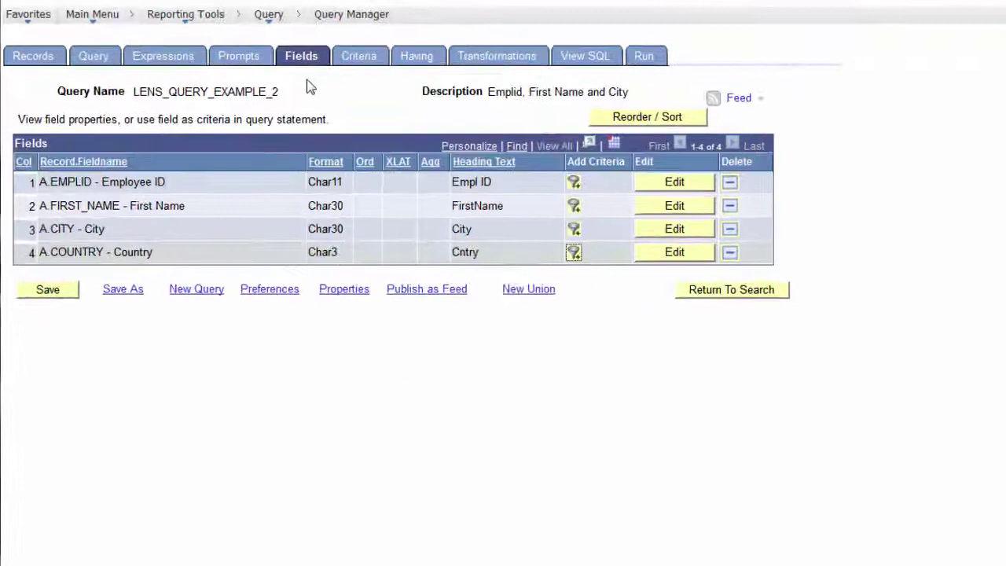
Add a criterion to the A.COUNTRY field with condition type "not equal to" and the constant USA
click(404, 70)
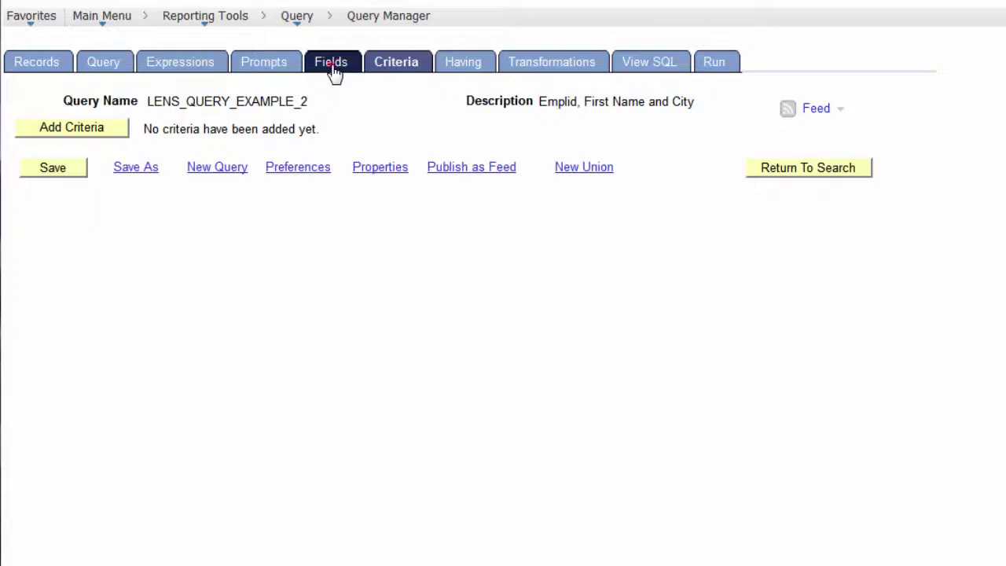
click(334, 69)
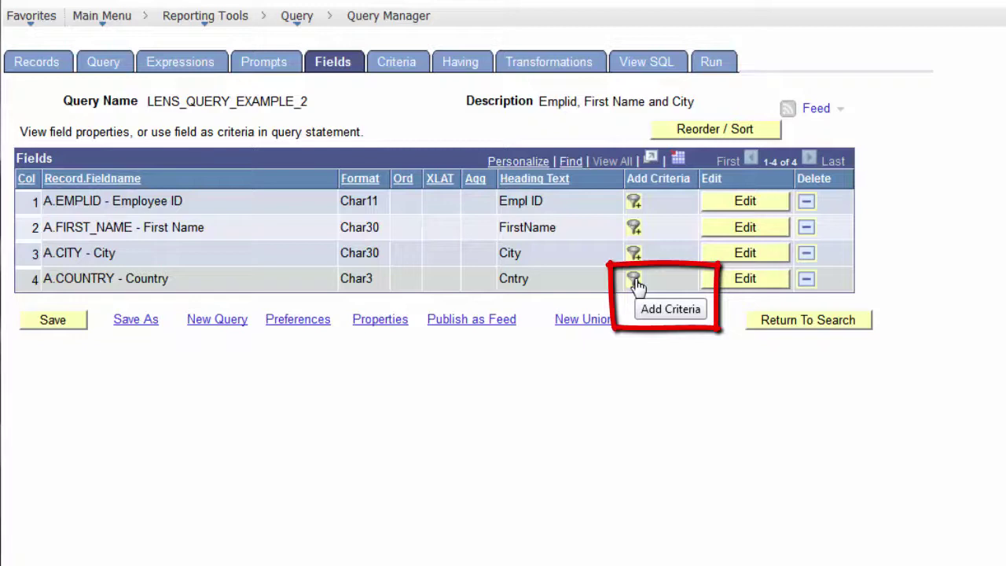
click(634, 279)
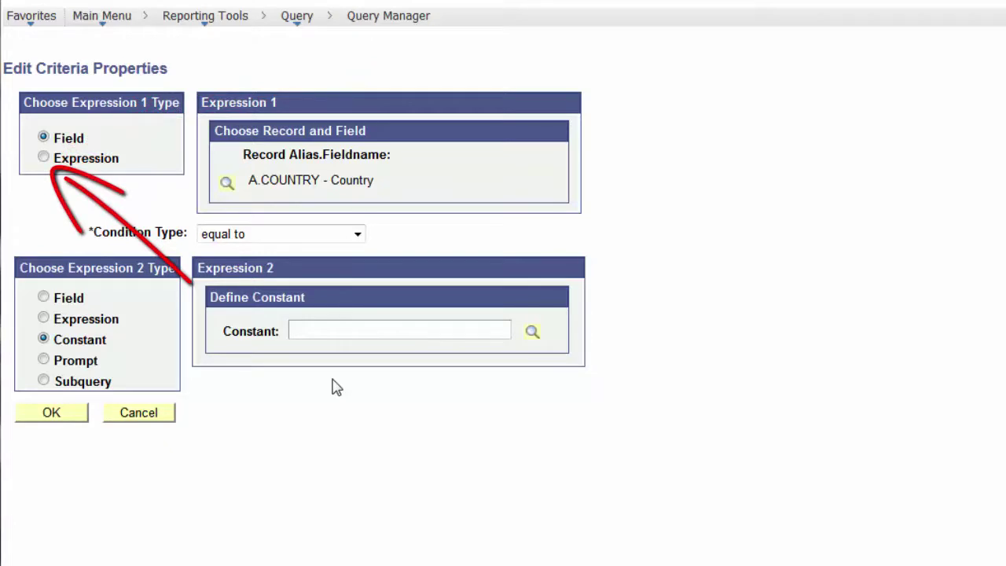
click(358, 234)
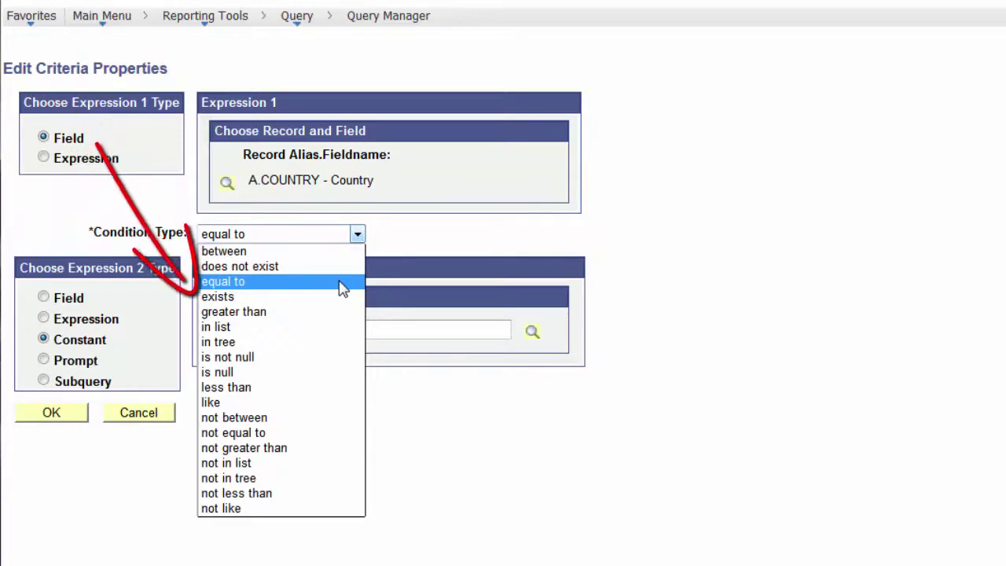
click(318, 433)
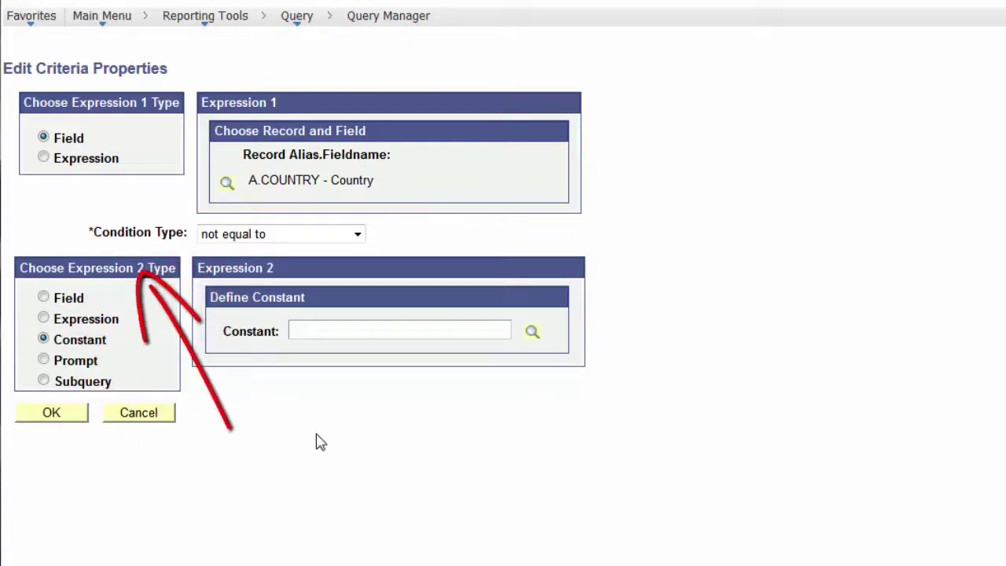
click(305, 331)
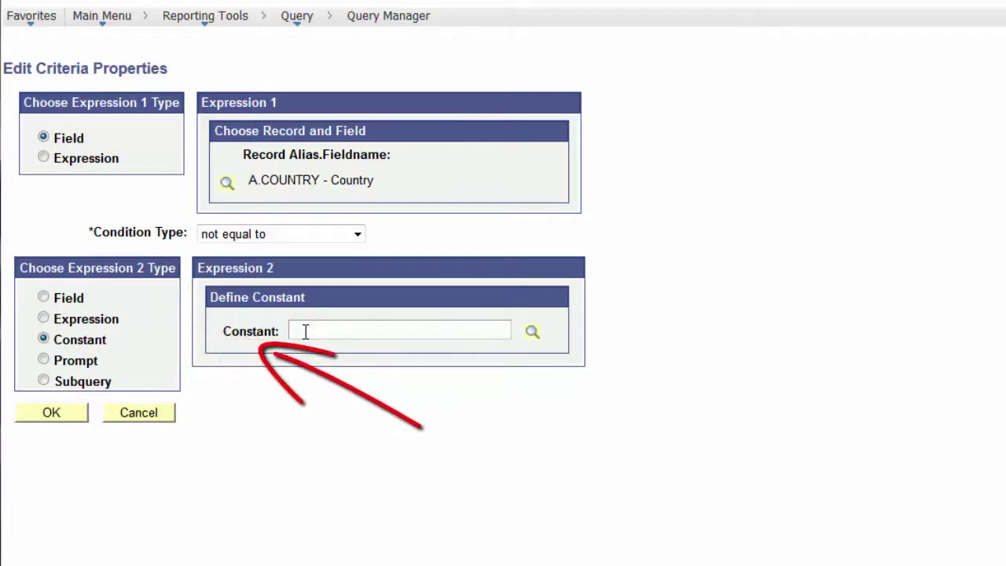
text(USA)
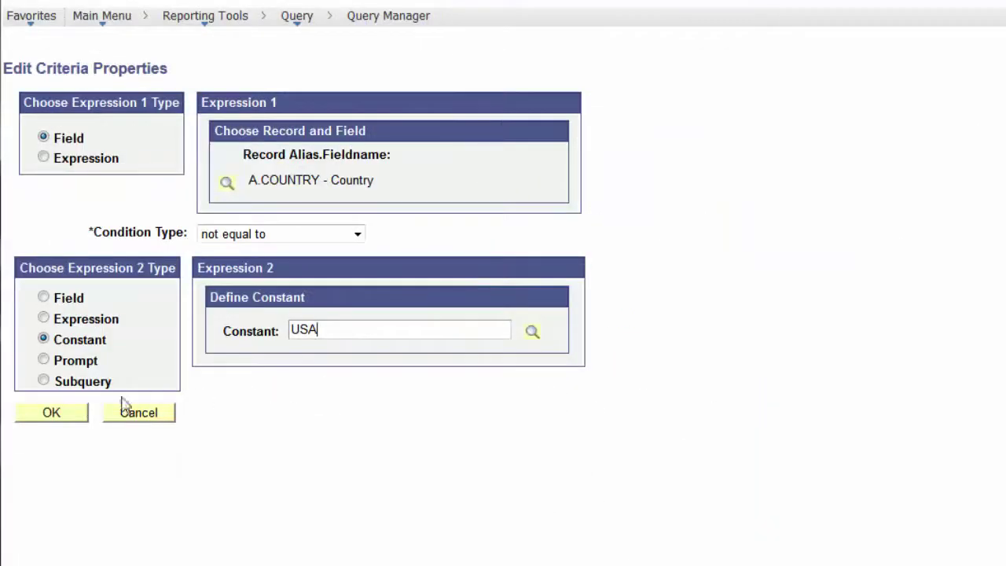
click(49, 413)
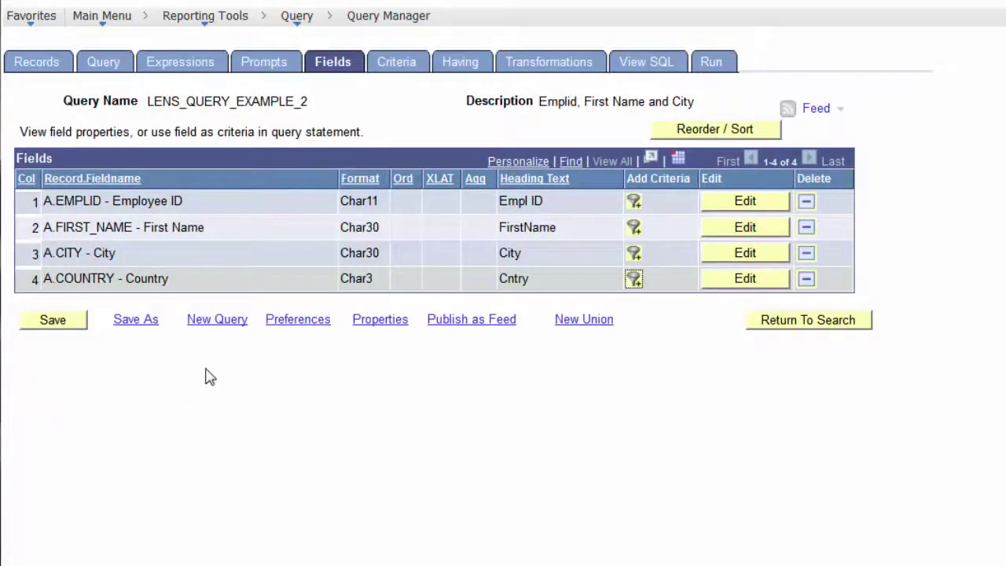
Check the new Country criterion in the criteria list and run the filtered query
click(400, 71)
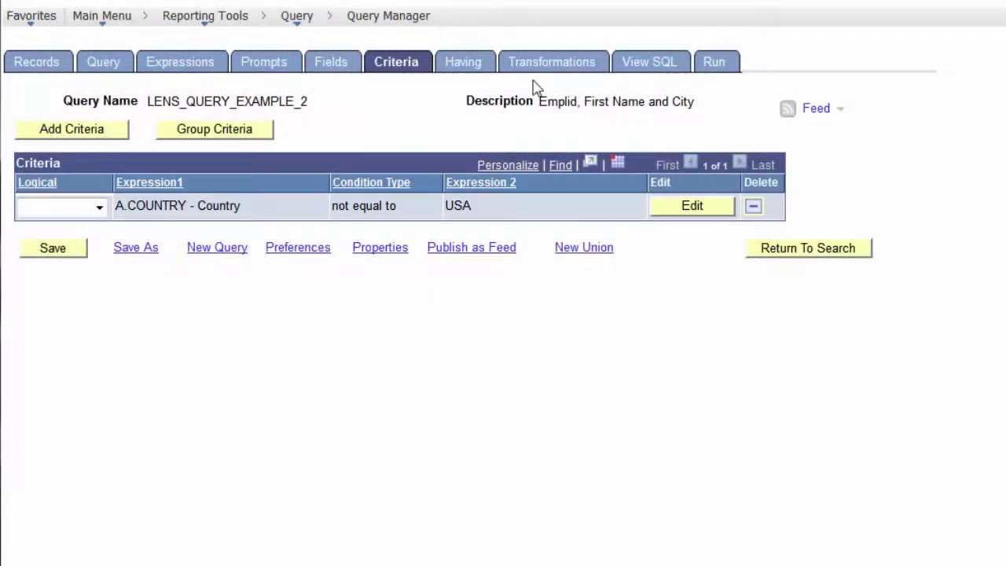
click(712, 68)
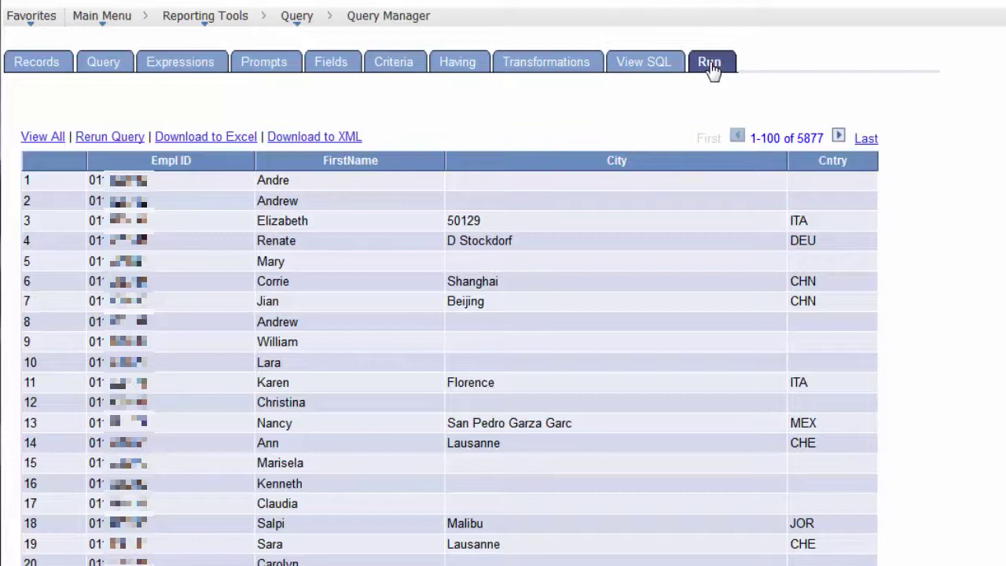
Change the Country criterion's condition type to "equal to" and run the query again
click(387, 71)
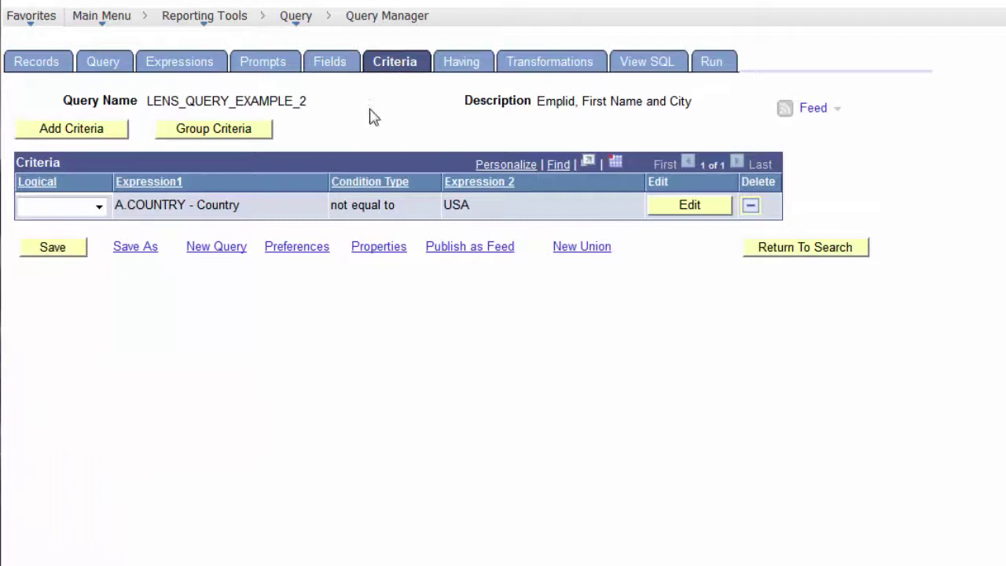
click(690, 206)
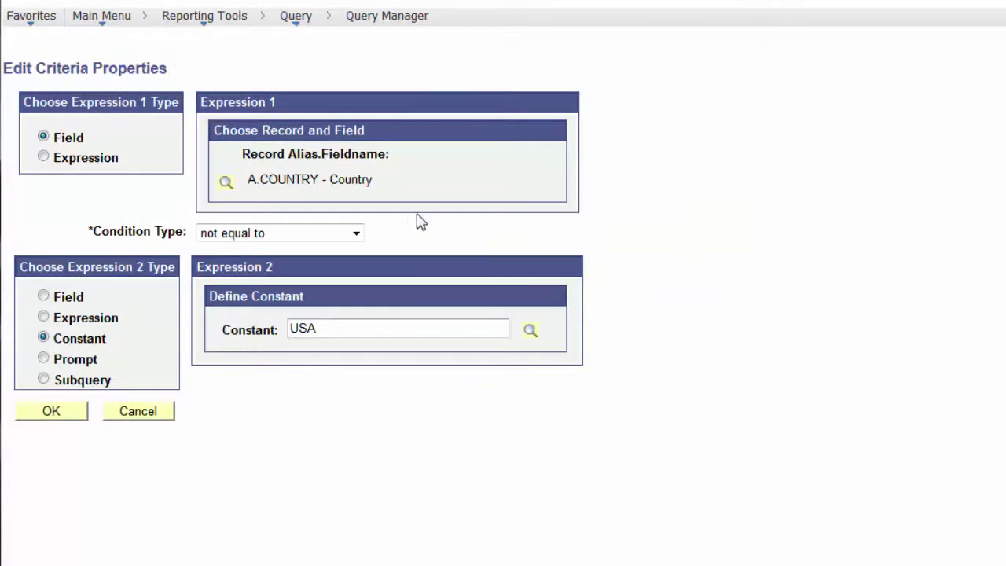
click(358, 233)
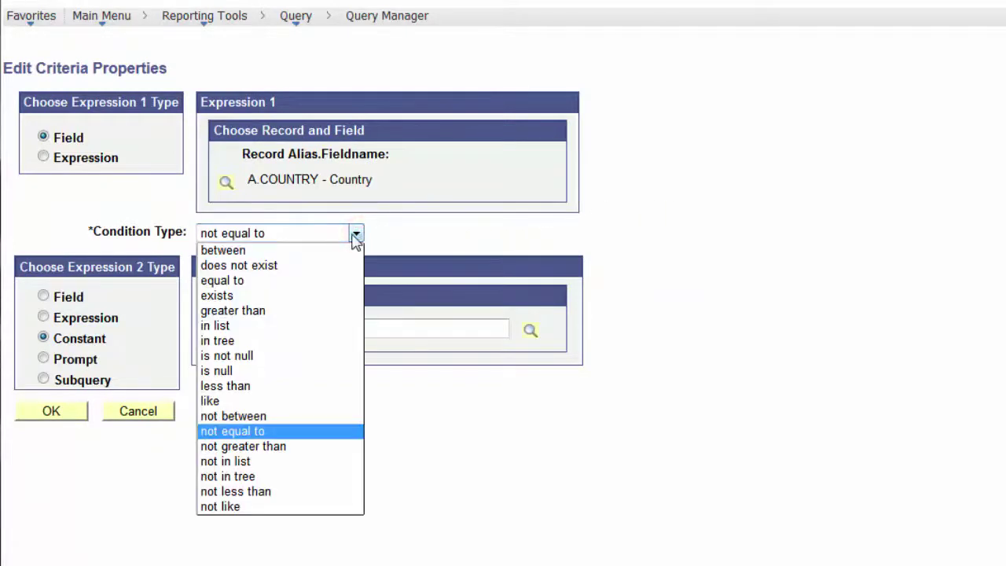
click(256, 281)
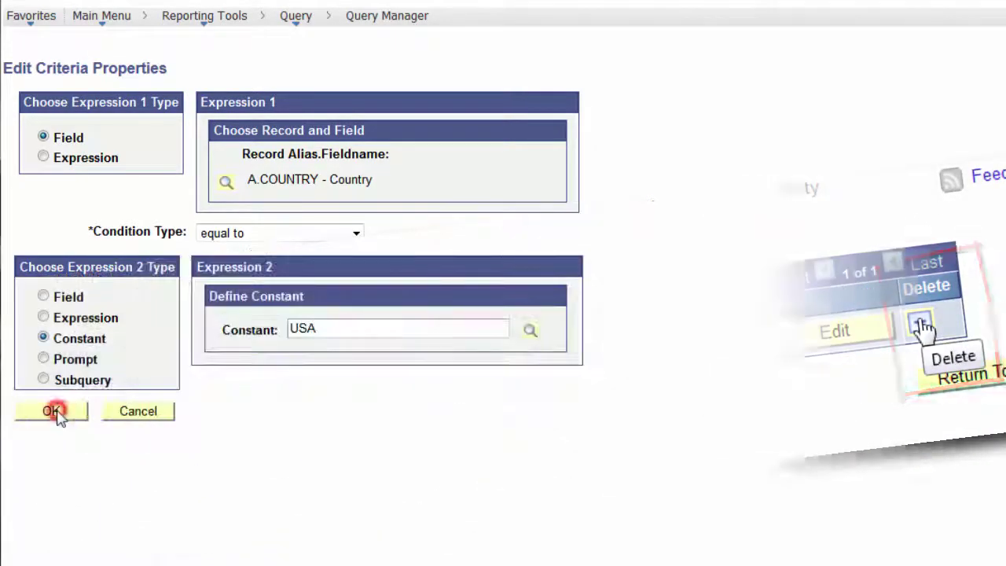
click(55, 411)
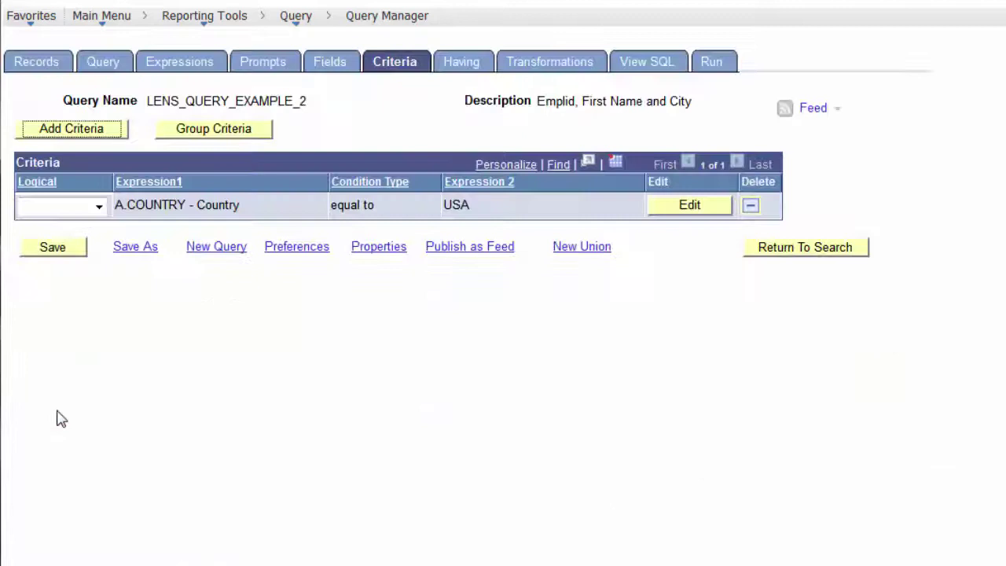
click(698, 67)
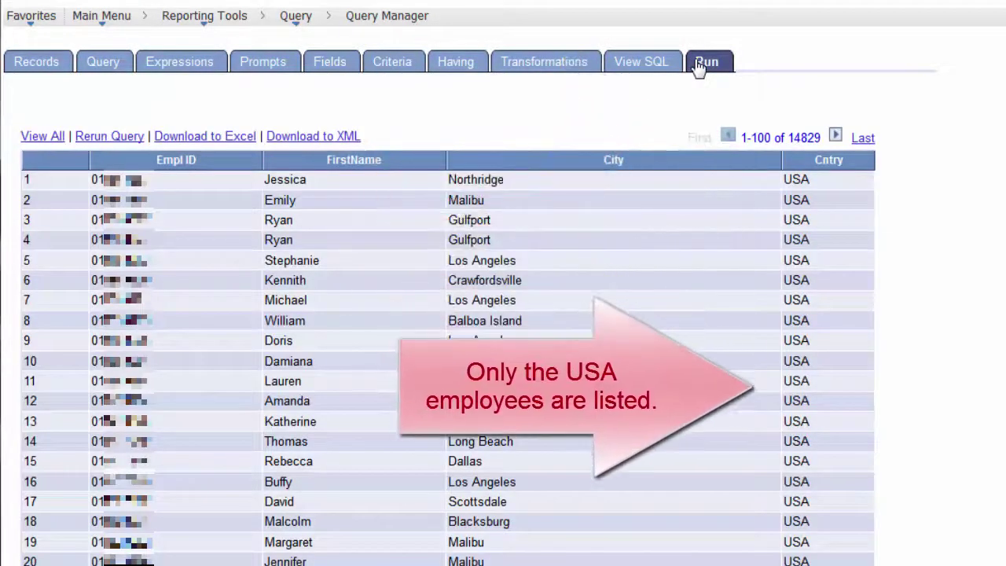
Find the STATE - State field in the PERSONAL_DATA record by searching for "sta", and add it to the query's fields
click(392, 61)
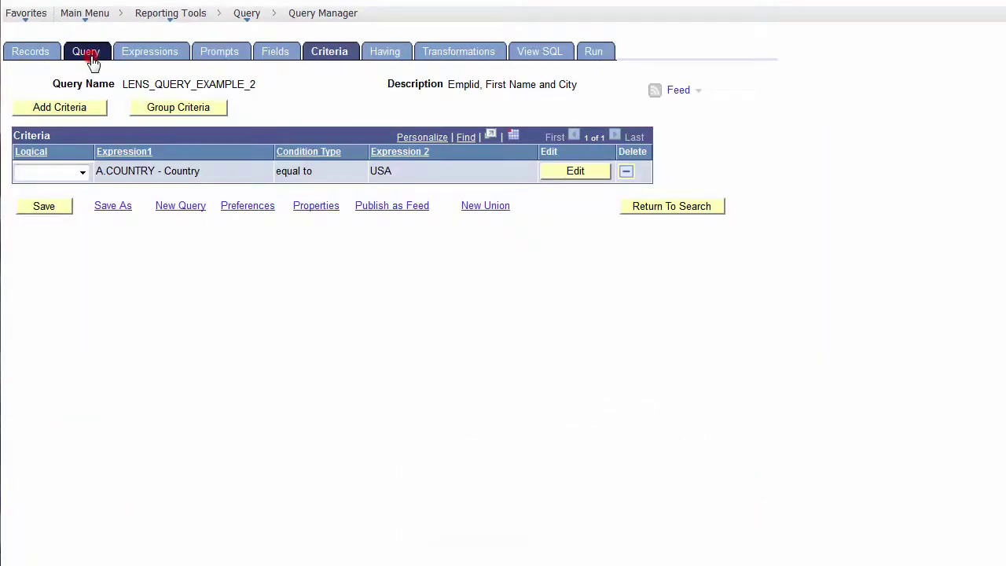
click(88, 55)
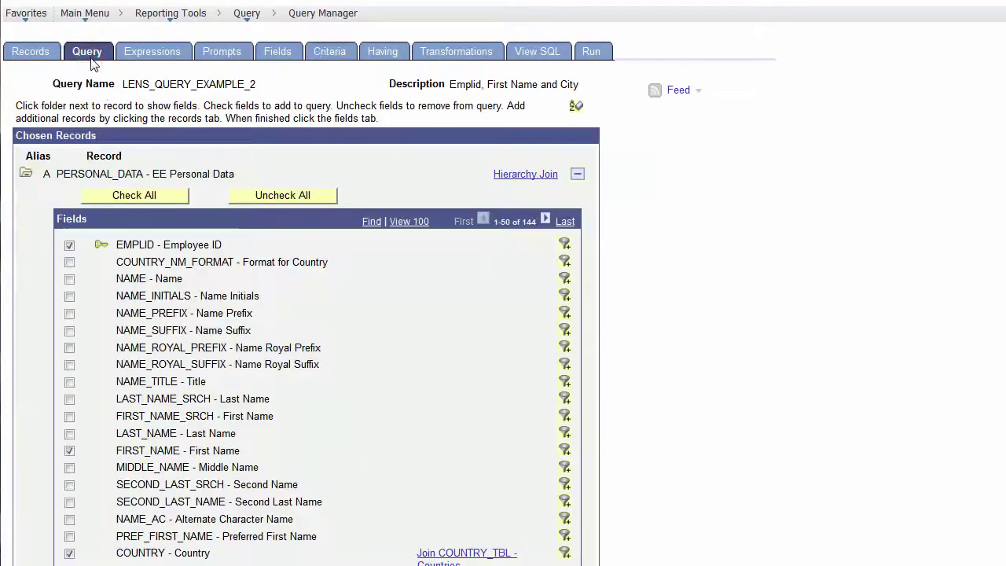
click(377, 222)
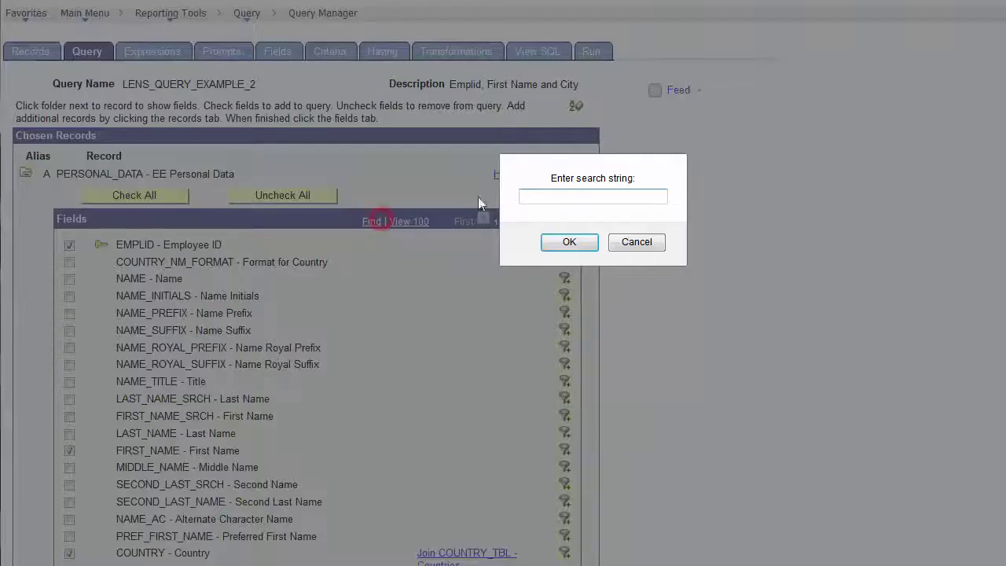
click(529, 196)
text(sta)
key(Return)
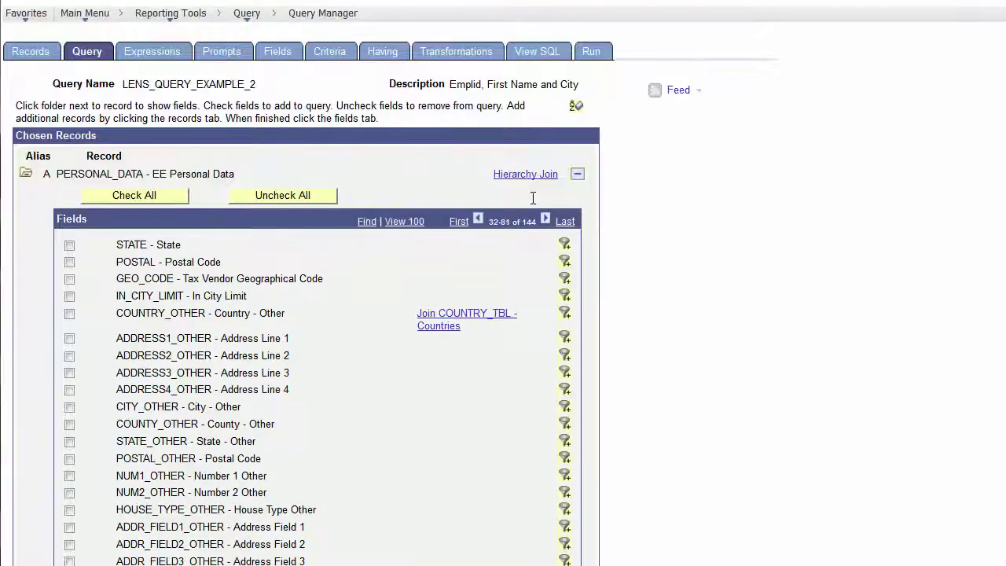
click(71, 247)
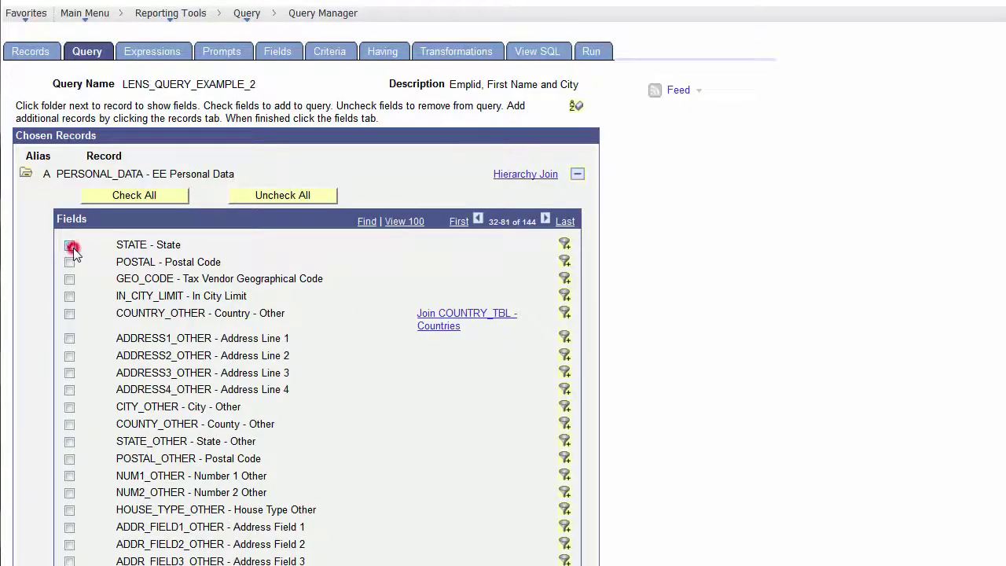
click(285, 63)
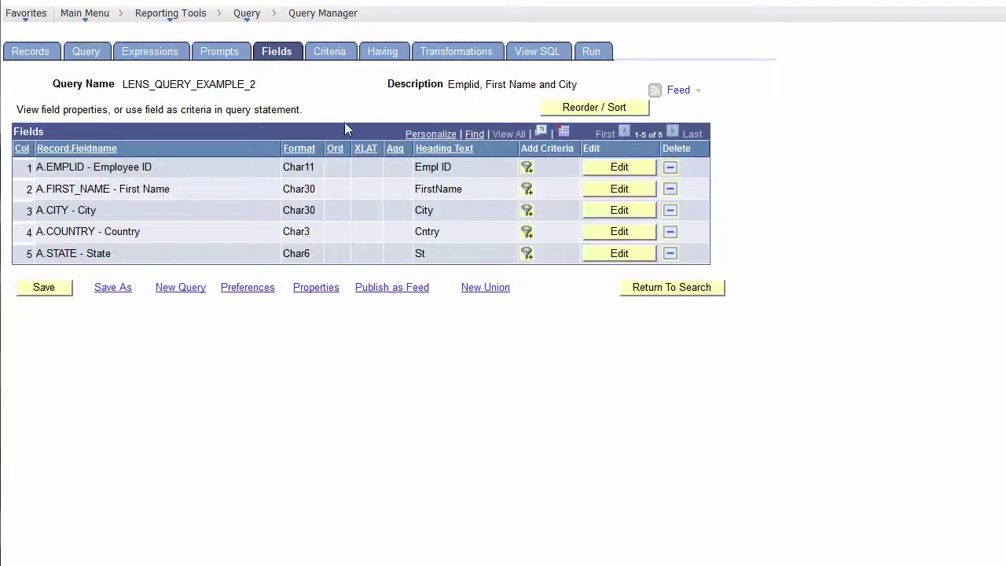
Reorder the query's fields by assigning new column number 4 to A.STATE
click(591, 108)
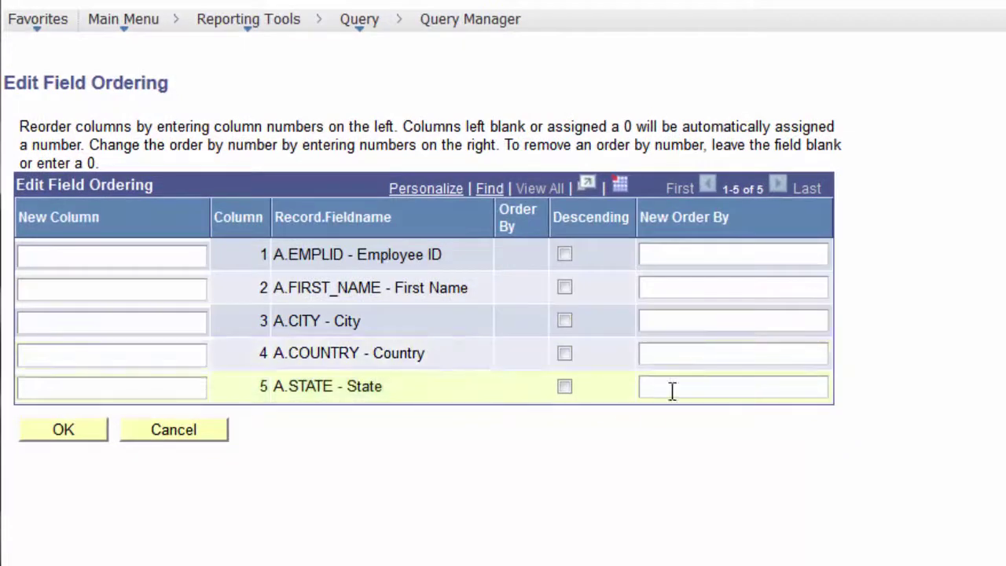
click(184, 359)
text(4)
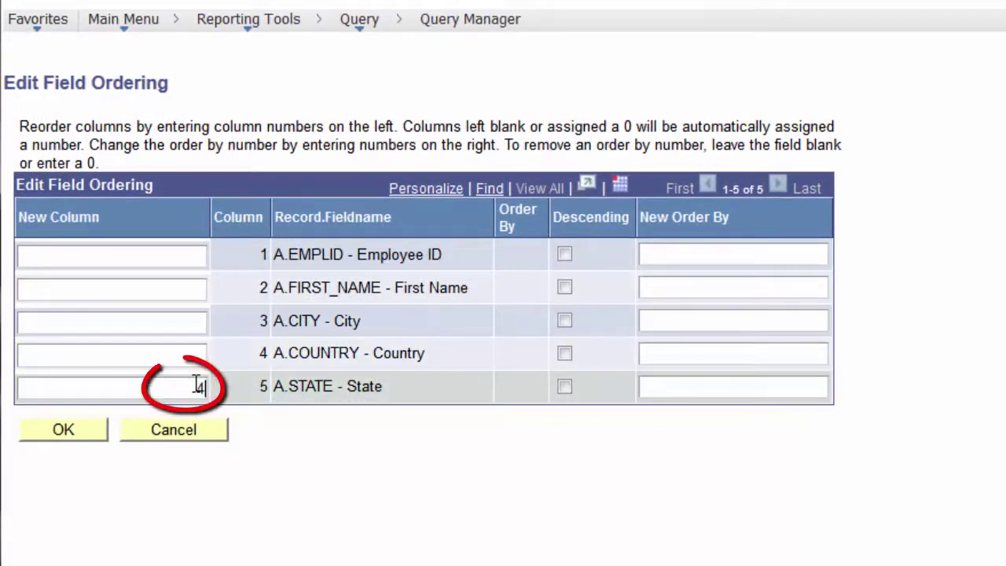
click(83, 434)
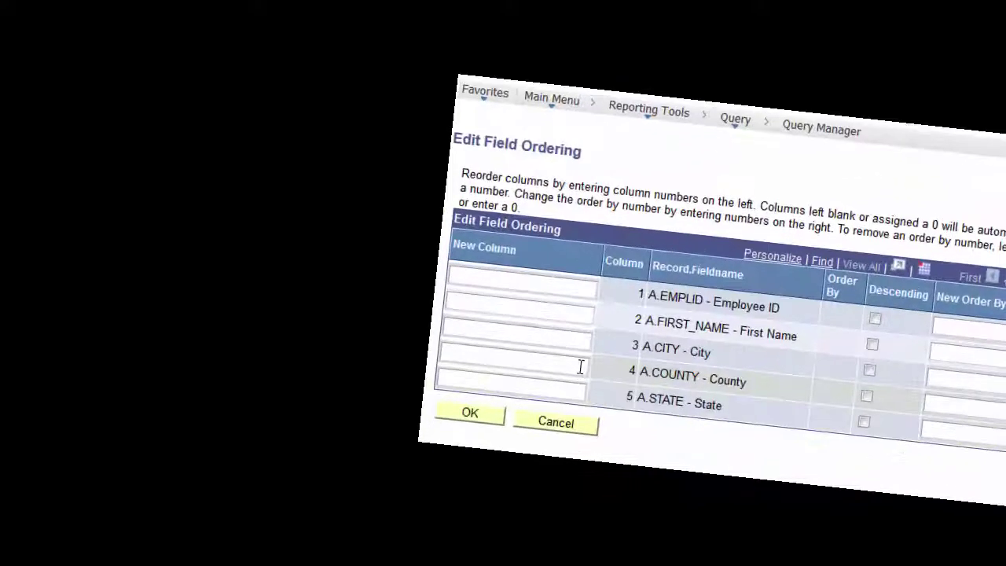
Assign new column number 5 to the Country field in the field ordering, and run the query
click(578, 364)
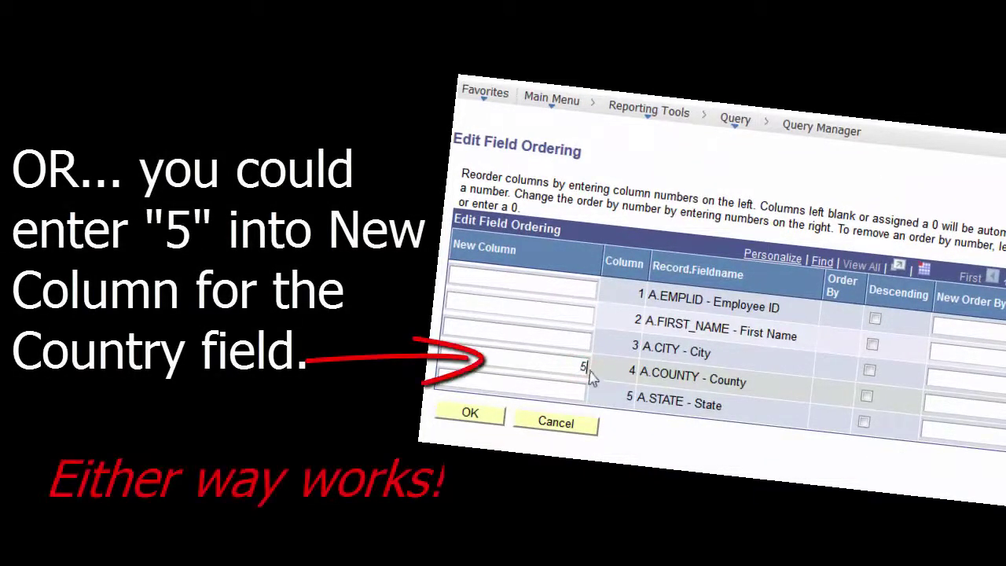
text(5)
click(477, 418)
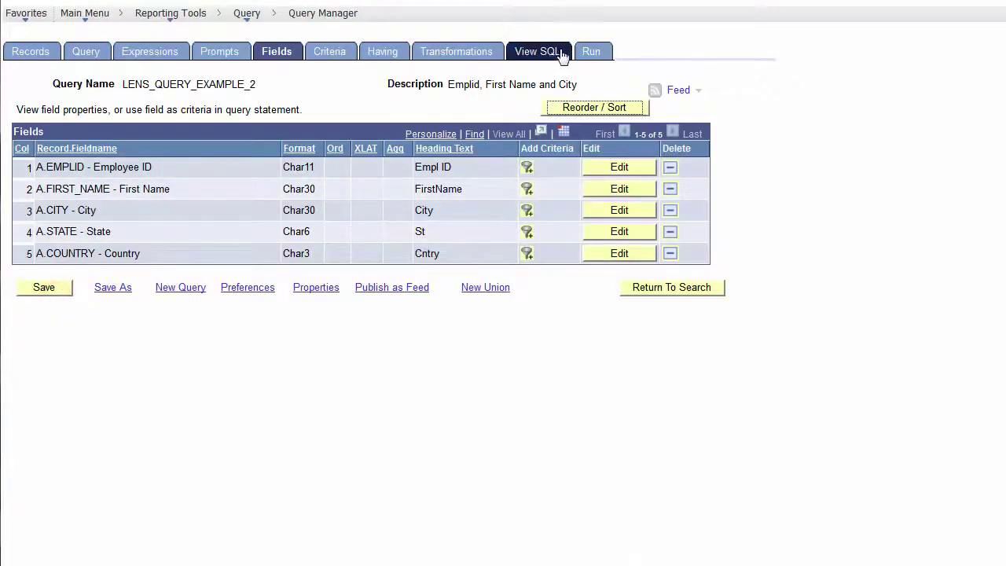
click(588, 51)
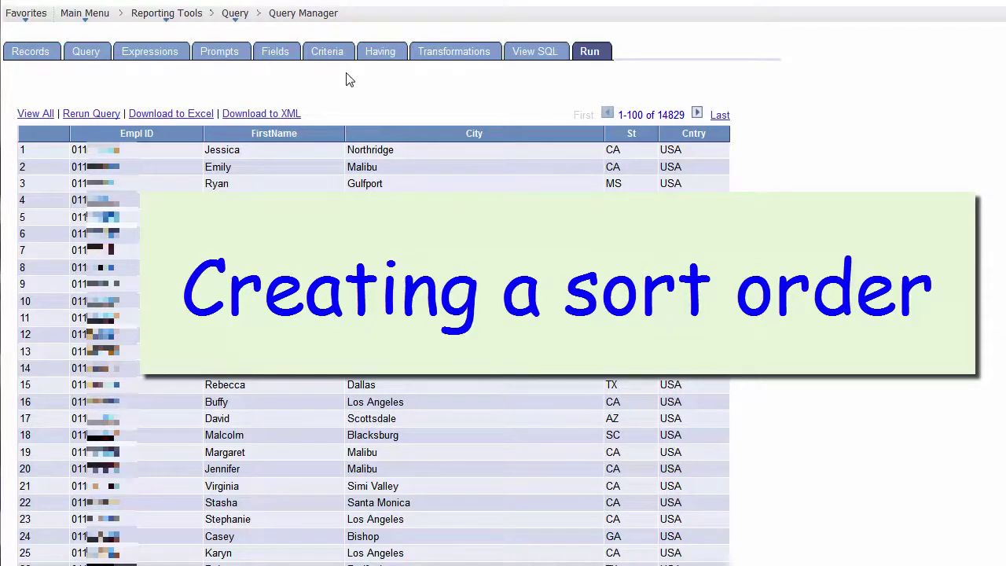
Sort the query by state by giving A.STATE a new order-by number of 1, and run the query
click(284, 65)
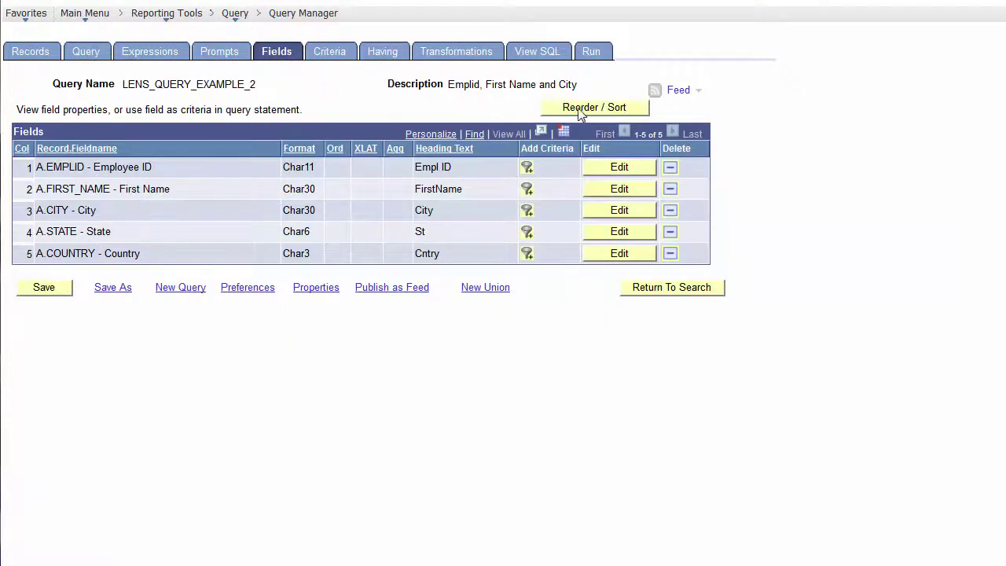
click(581, 115)
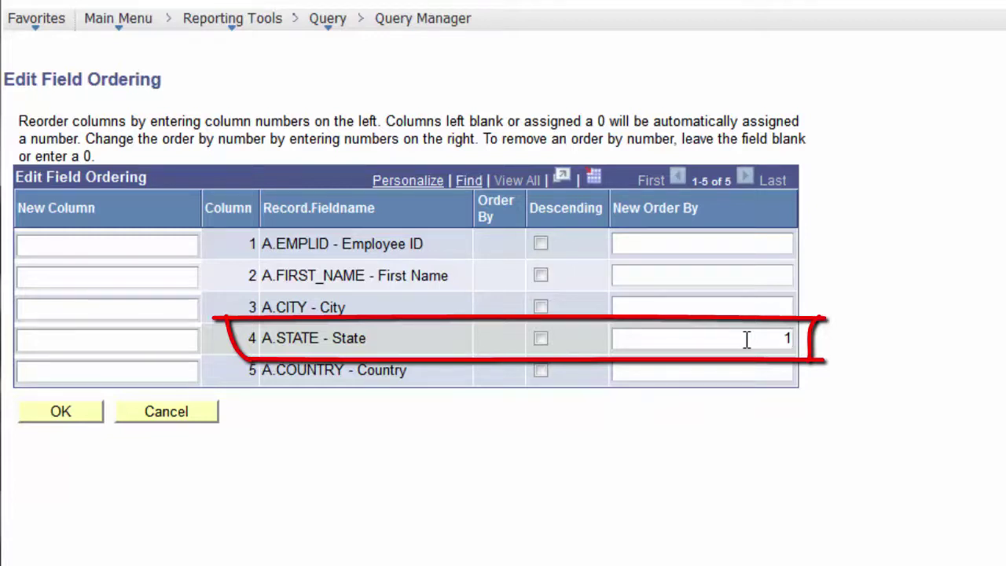
click(60, 412)
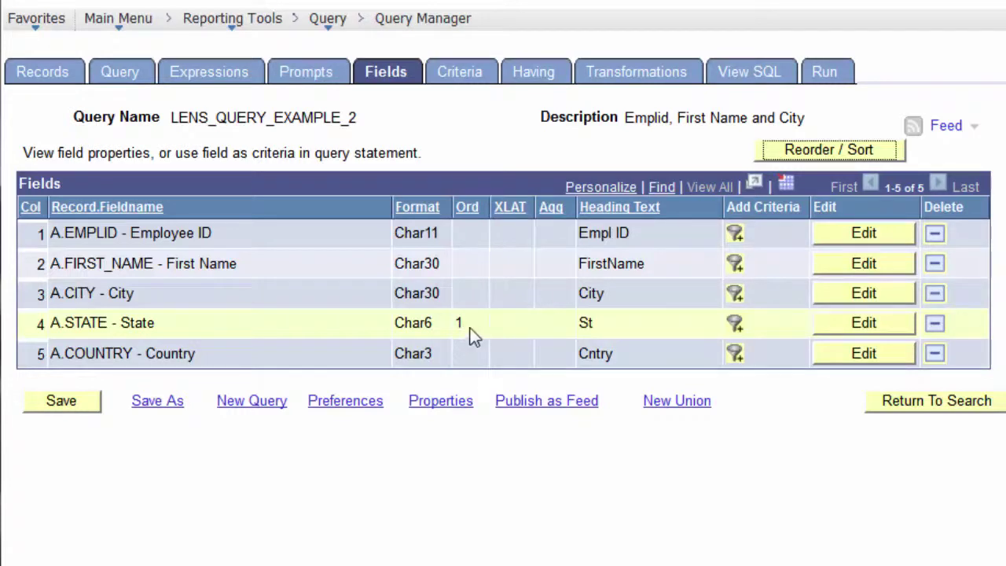
click(836, 77)
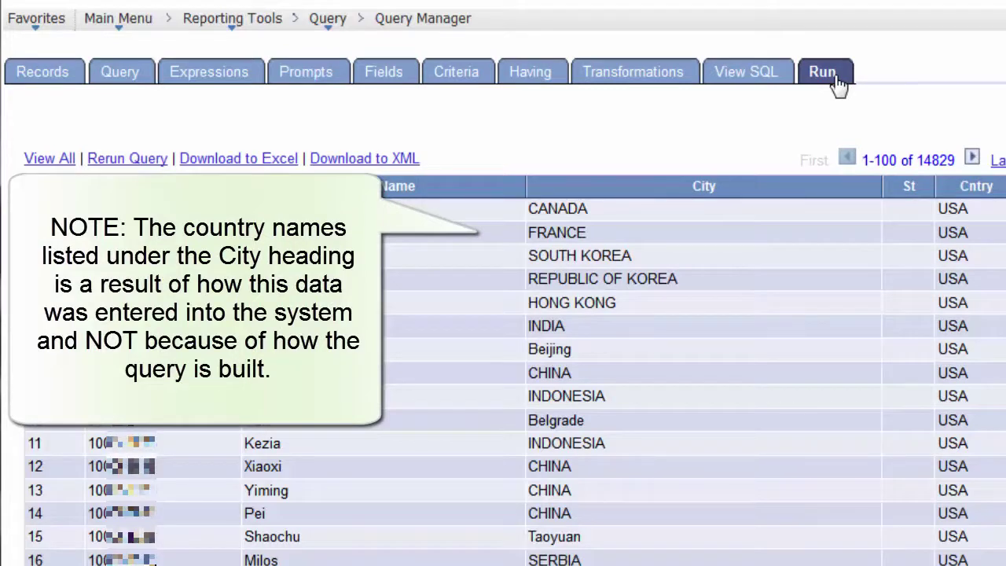
Display all result rows and examine the order of the state column through the list
scroll(839, 83, down, 5)
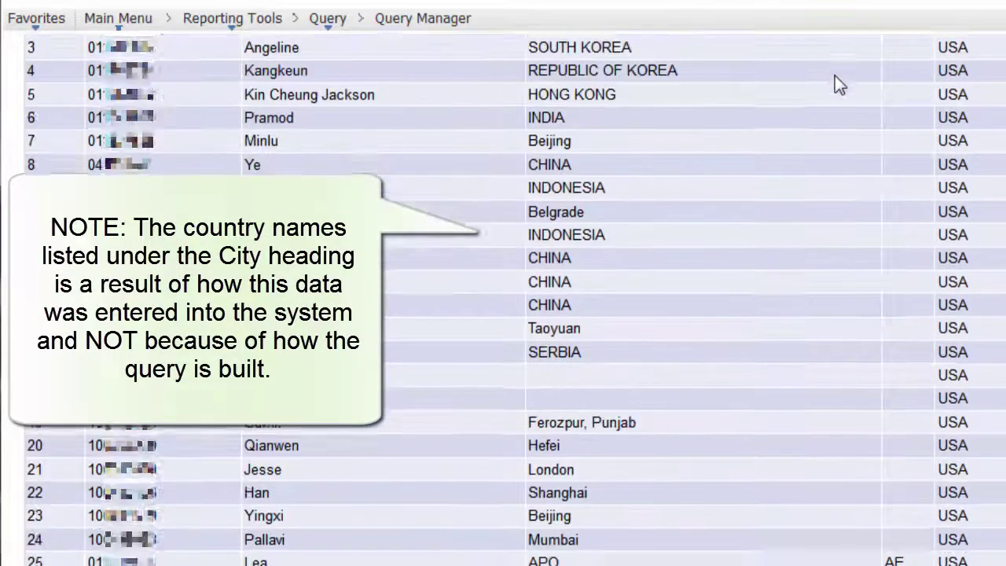
scroll(834, 76, down, 2)
scroll(834, 76, down, 2)
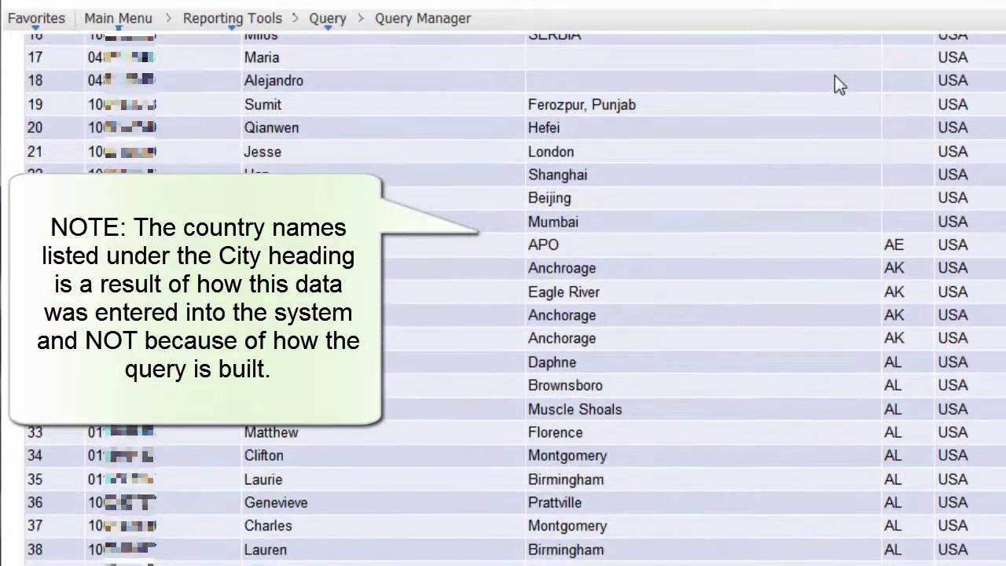
scroll(834, 76, up, 10)
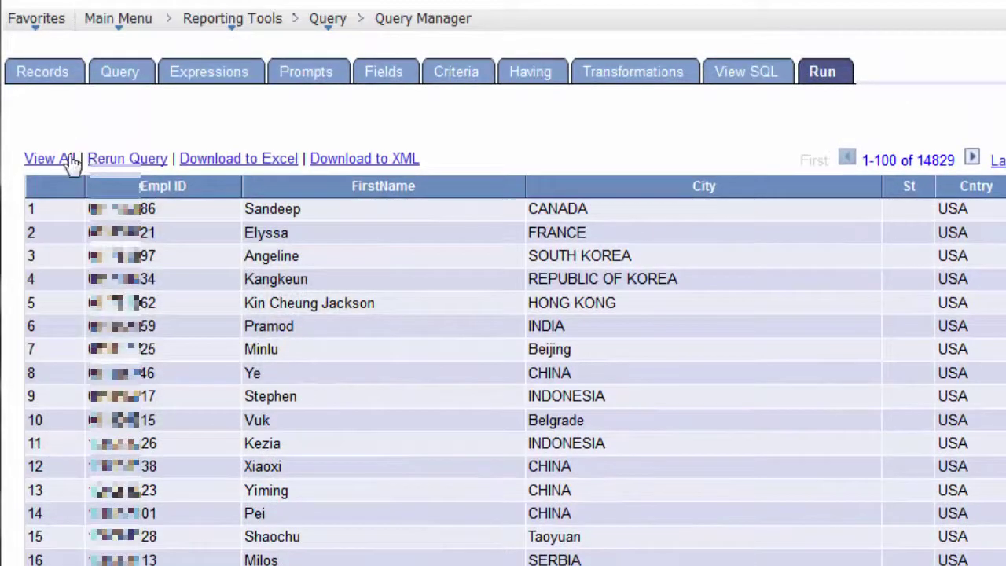
click(72, 161)
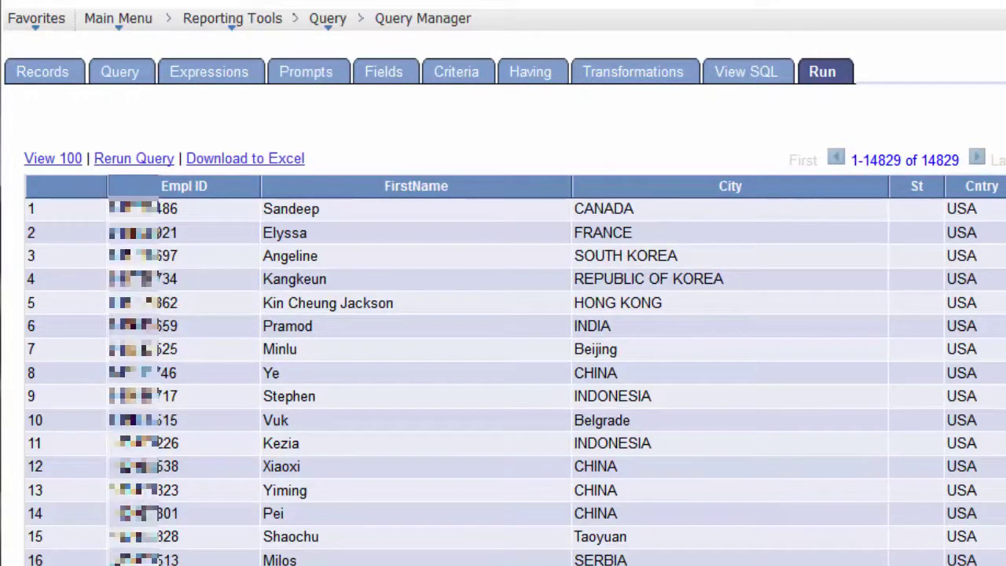
scroll(503, 314, down, 12)
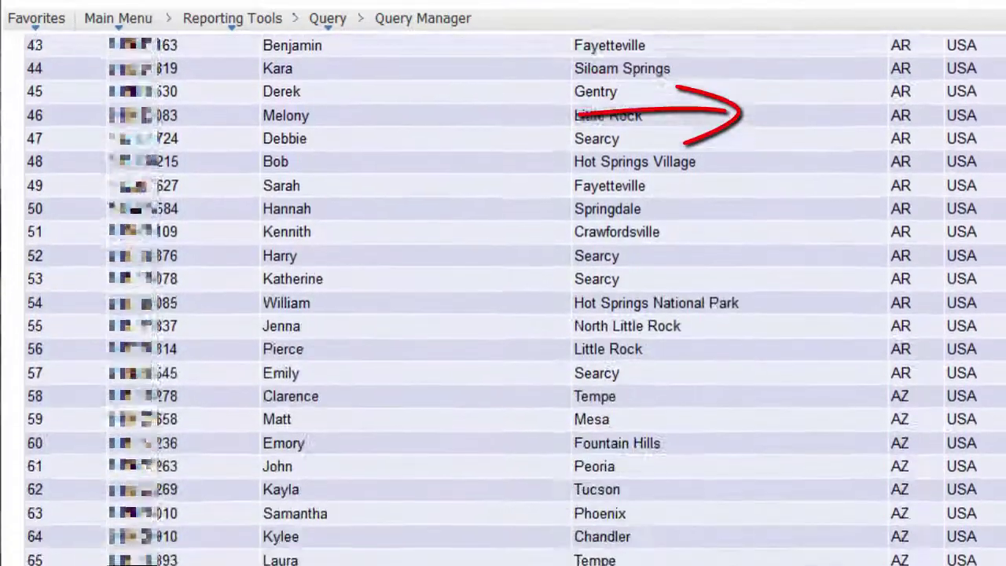
scroll(503, 298, down, 12)
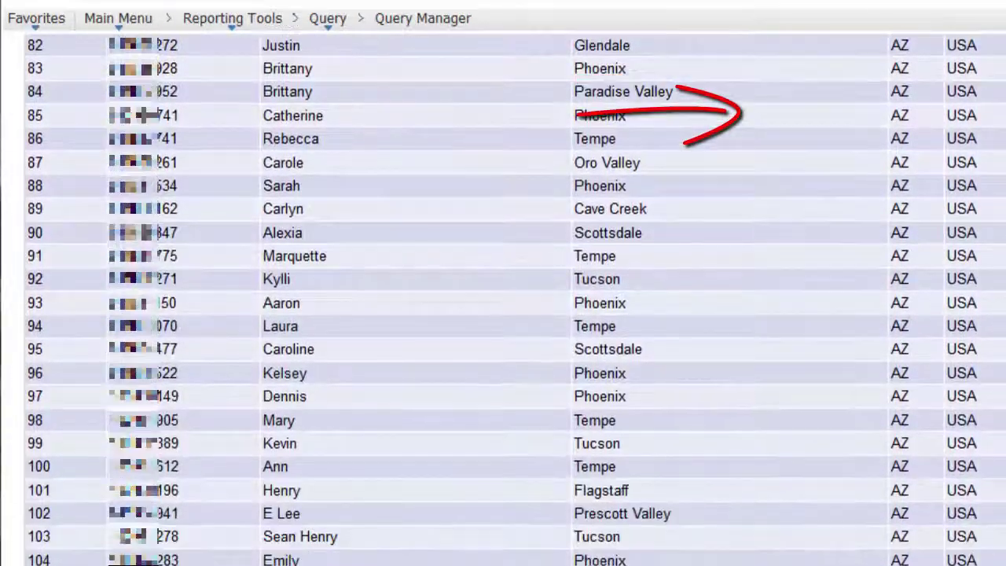
scroll(503, 298, down, 18)
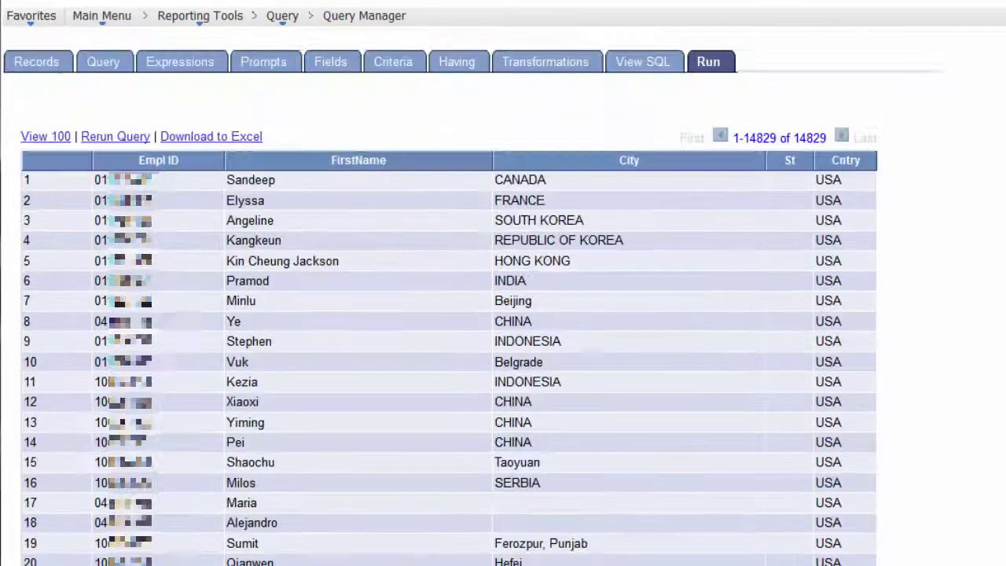
Add First Name as the secondary sort by giving A.FIRST_NAME order-by number 2, and run the query
click(344, 71)
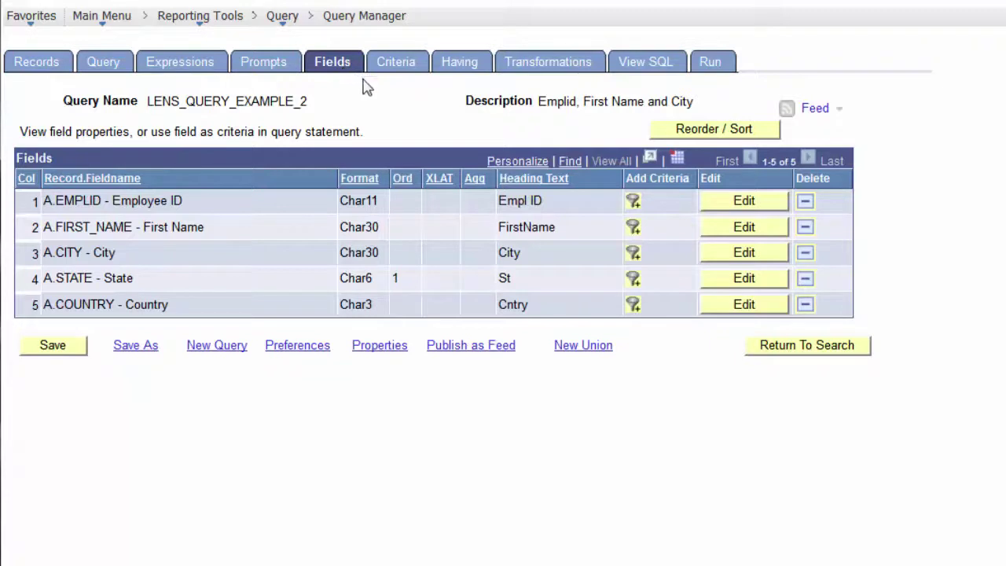
click(705, 132)
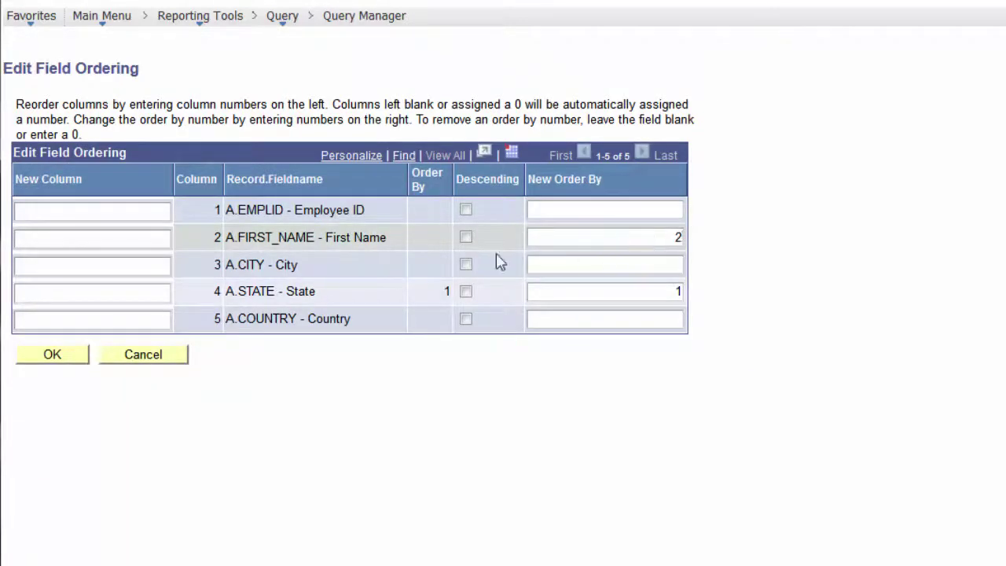
click(63, 353)
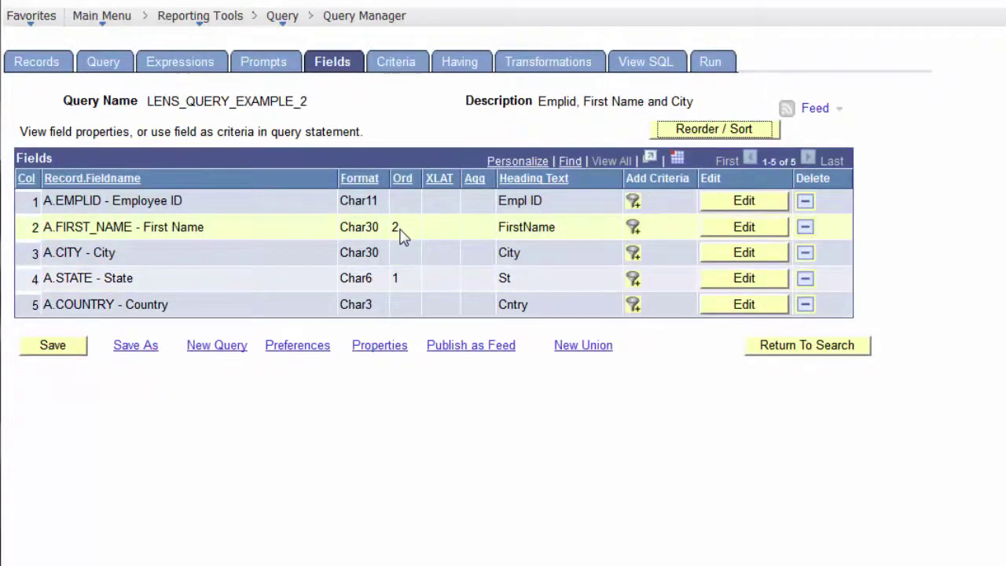
click(728, 65)
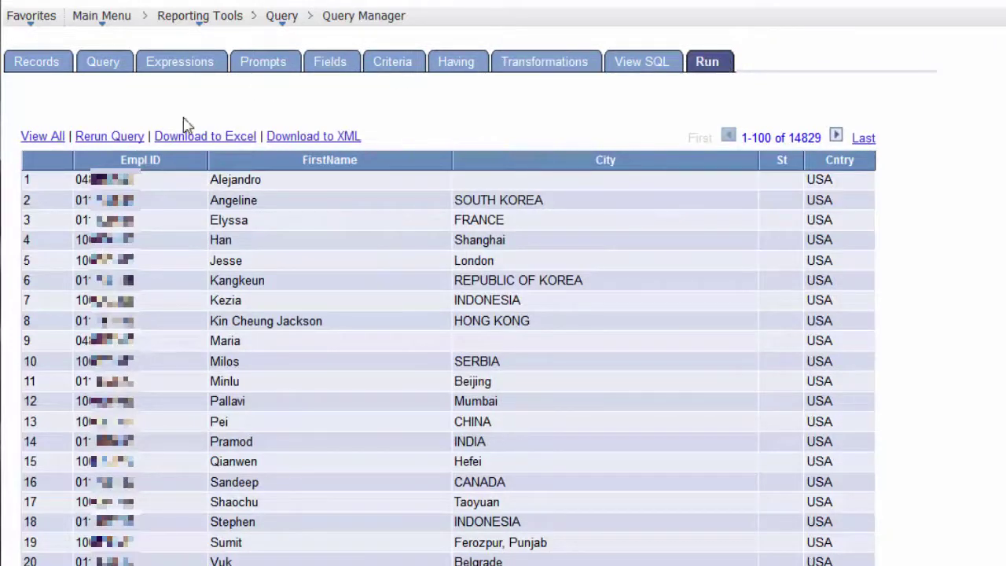
Display all result rows and check the order of first names within each state
click(55, 145)
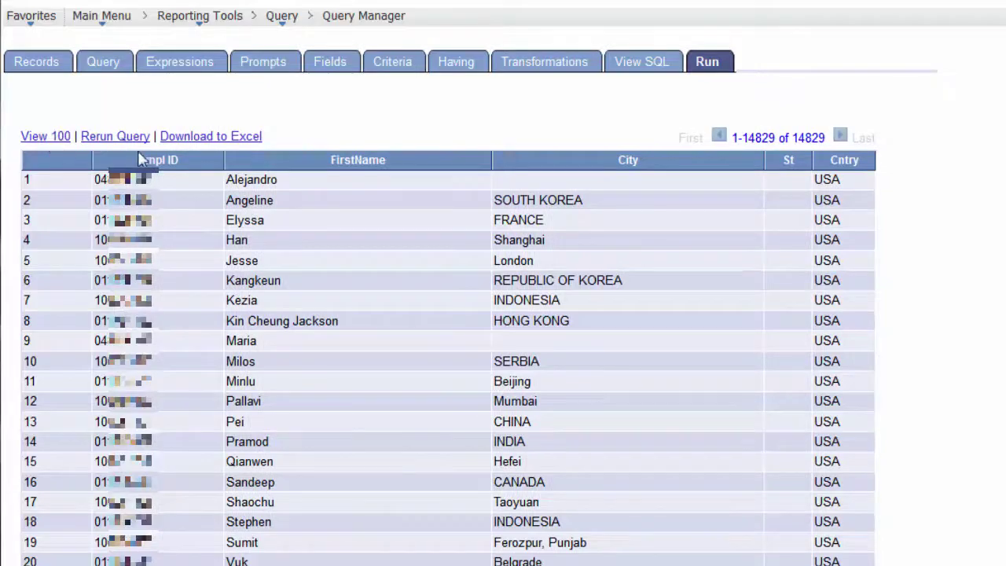
scroll(1001, 179, down, 10)
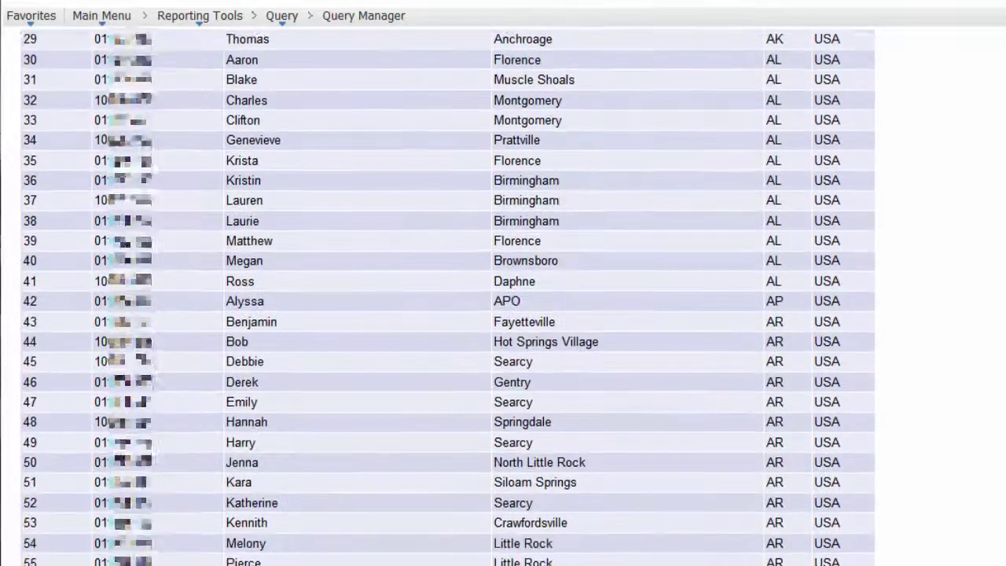
scroll(1001, 179, down, 16)
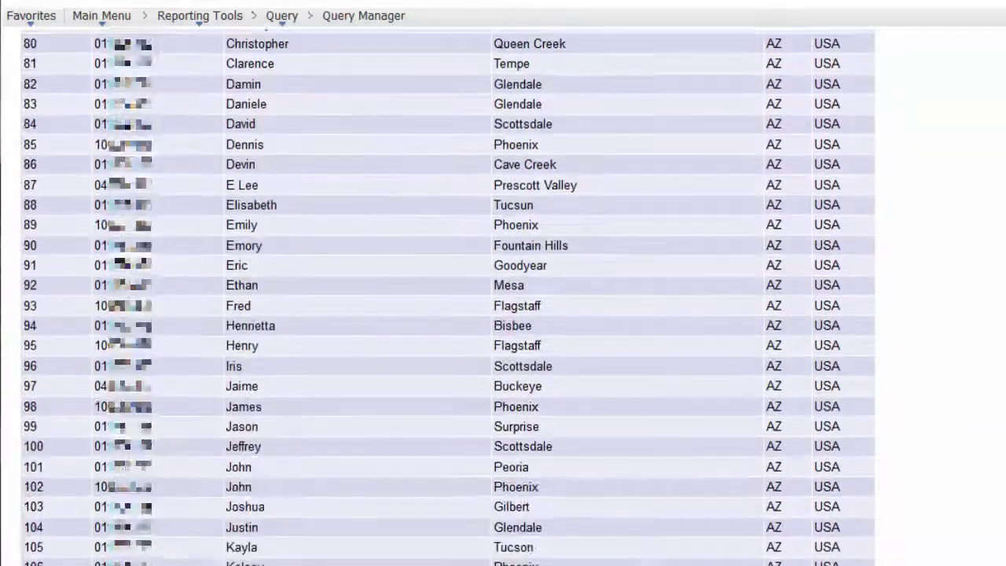
scroll(1001, 179, down, 15)
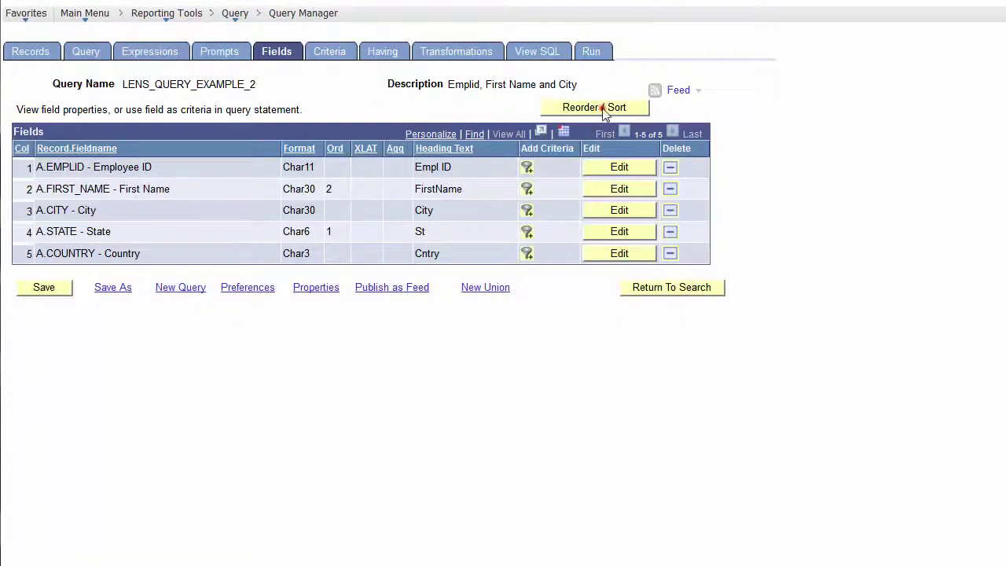
Set the A.STATE sort to descending, then run the query and review the order of states and first names
click(604, 110)
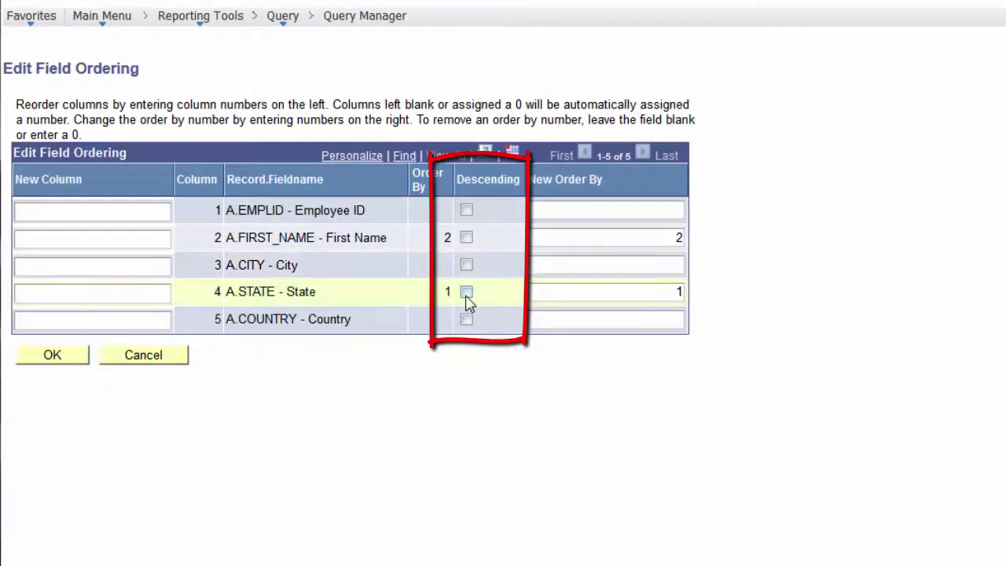
click(466, 293)
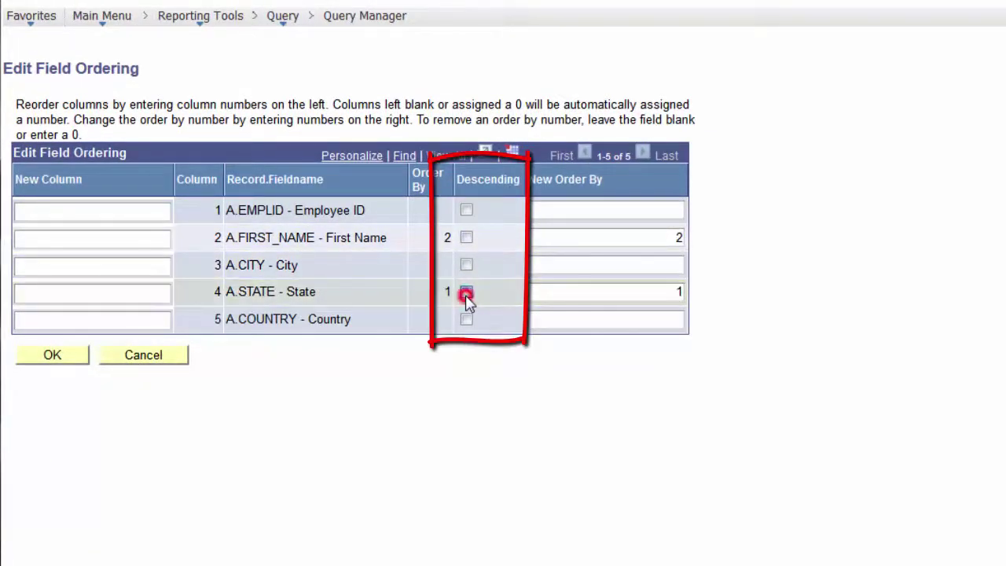
click(65, 355)
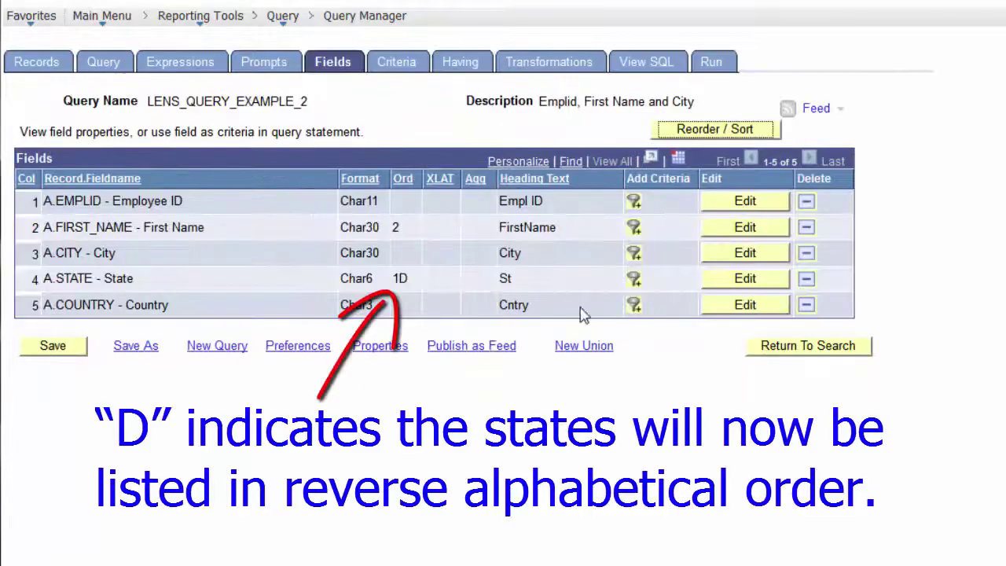
click(715, 66)
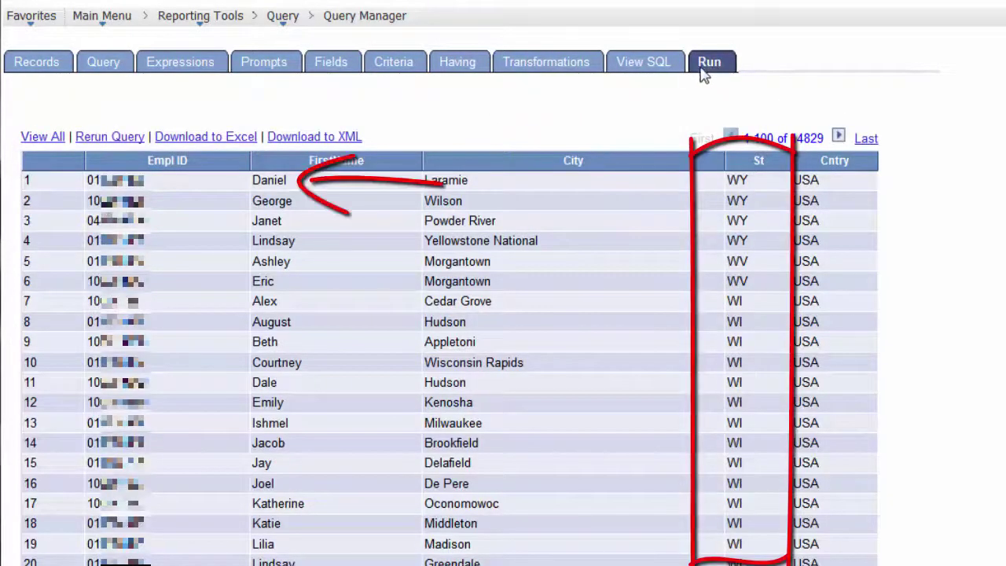
scroll(537, 261, down, 6)
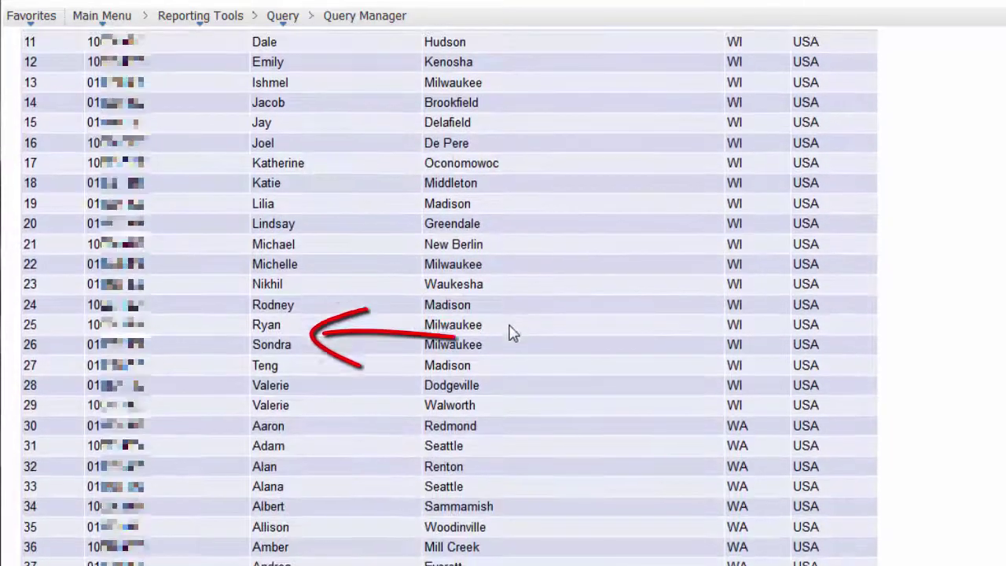
scroll(496, 367, down, 2)
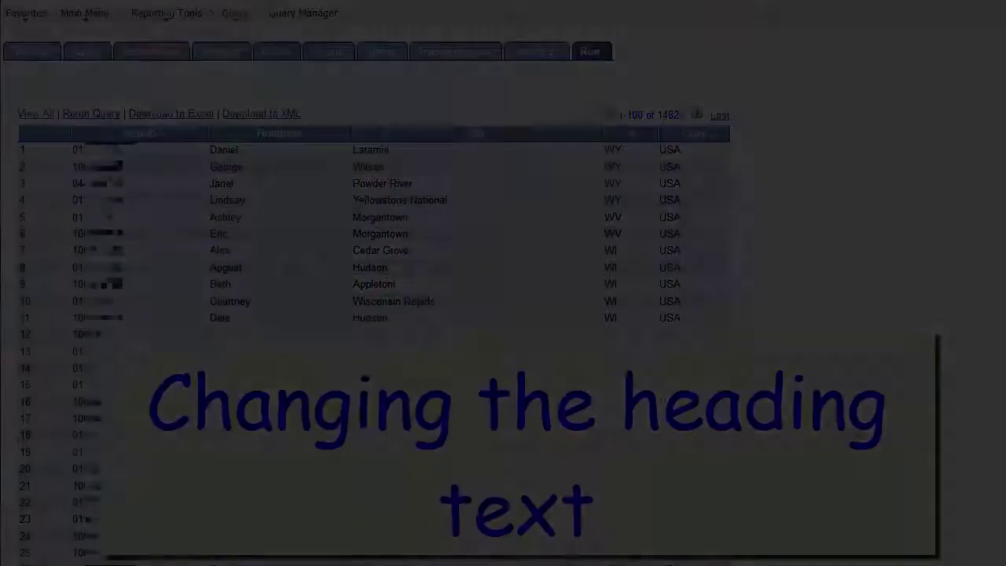
Change the heading of the A.EMPLID - Employee ID field to RFT Long
click(287, 59)
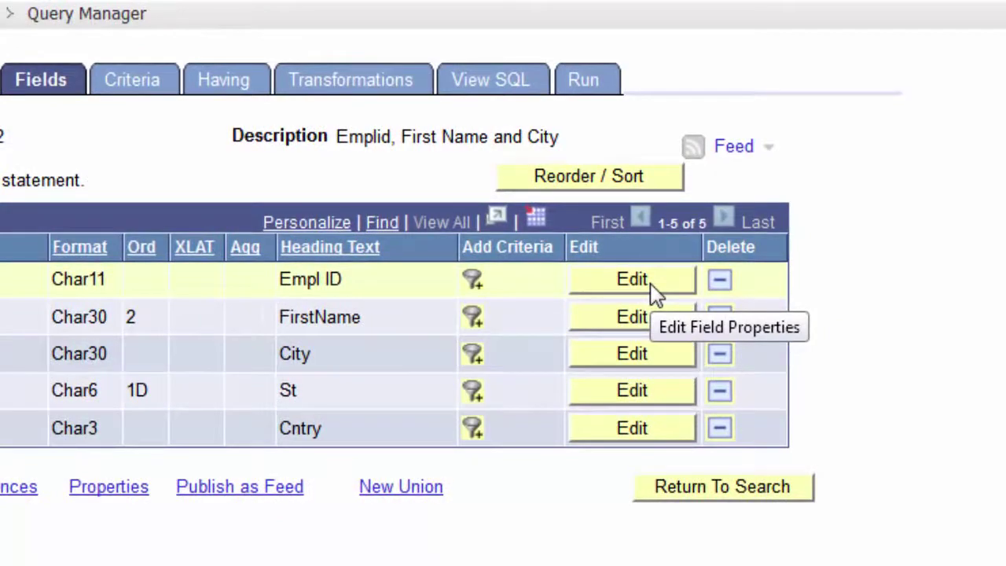
click(652, 290)
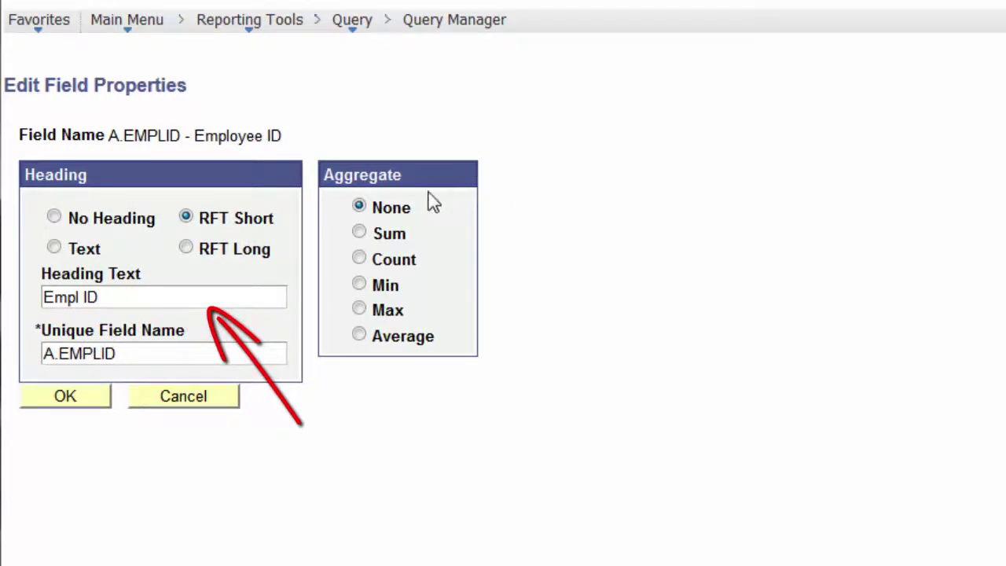
click(185, 248)
click(69, 399)
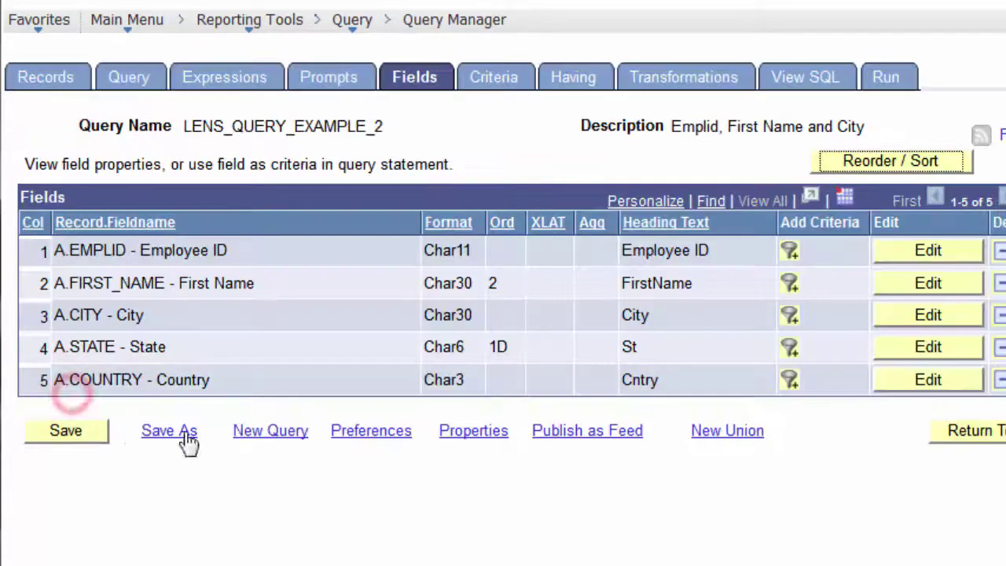
Change the heading of the A.CITY - City field to RFT Long
click(912, 315)
click(186, 247)
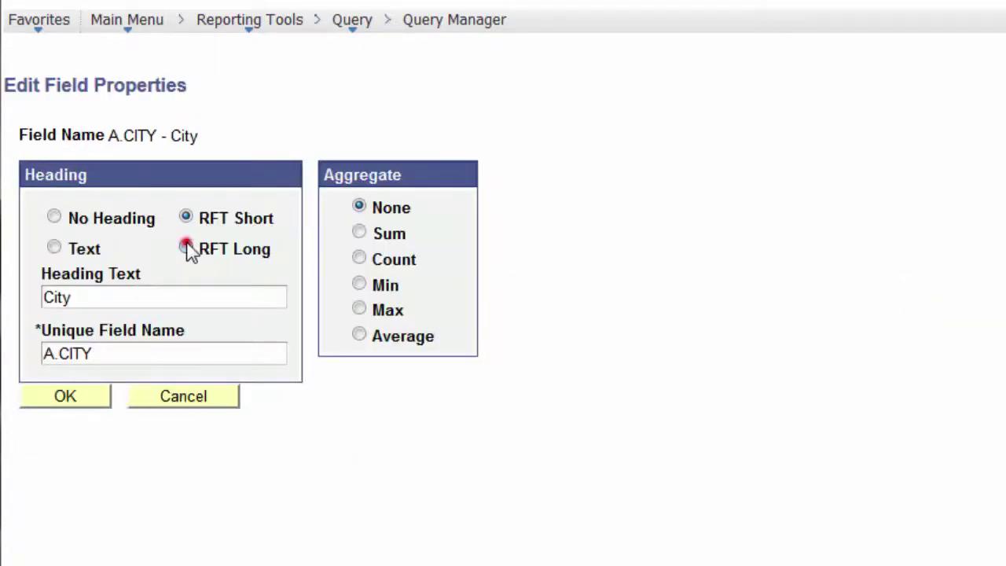
click(84, 397)
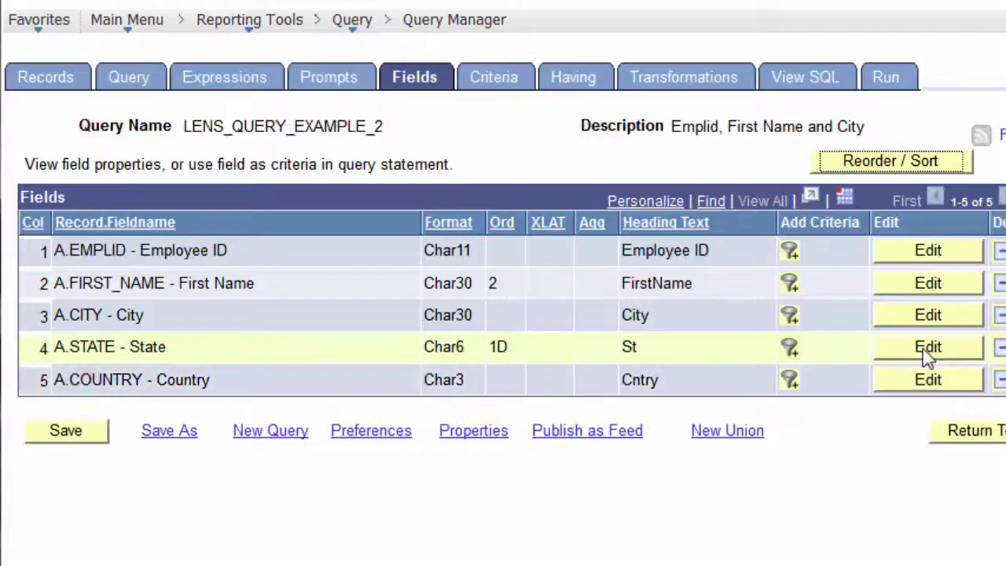
Change the heading of the A.STATE - State field to RFT Long
click(926, 352)
click(185, 248)
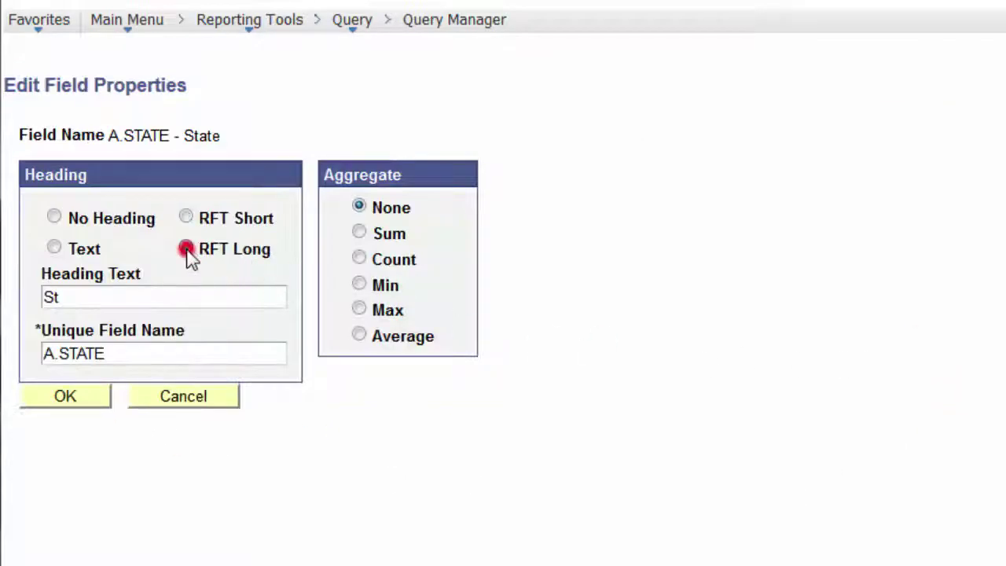
click(81, 399)
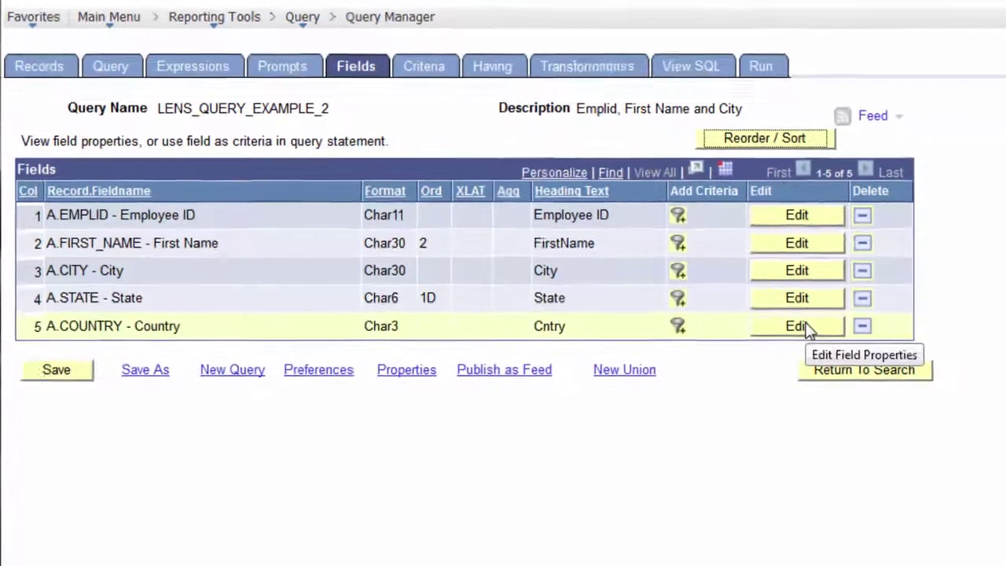
Change the heading of the A.COUNTRY - Country field to RFT Long, then run the query to check the column headings
click(801, 326)
click(148, 198)
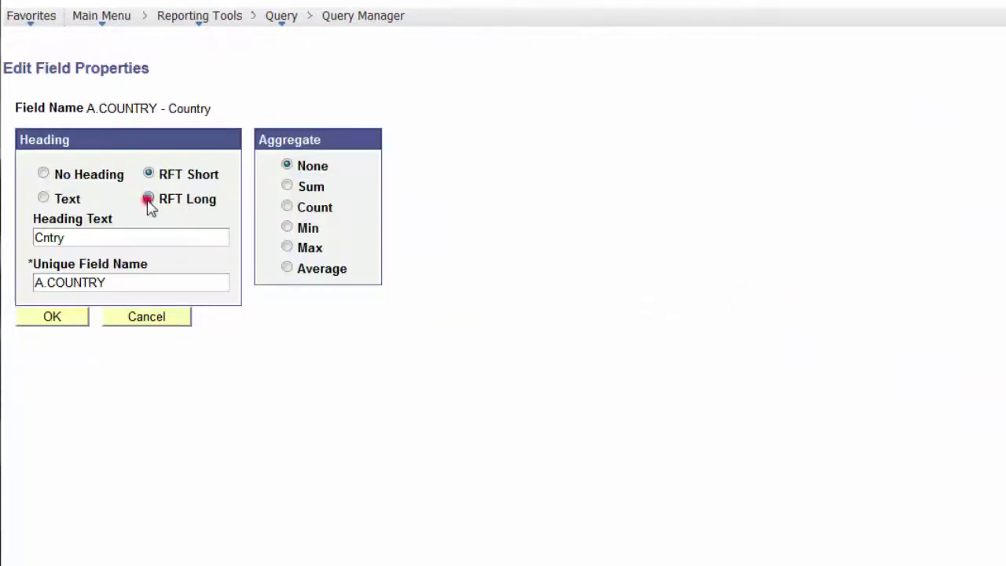
click(54, 316)
click(711, 68)
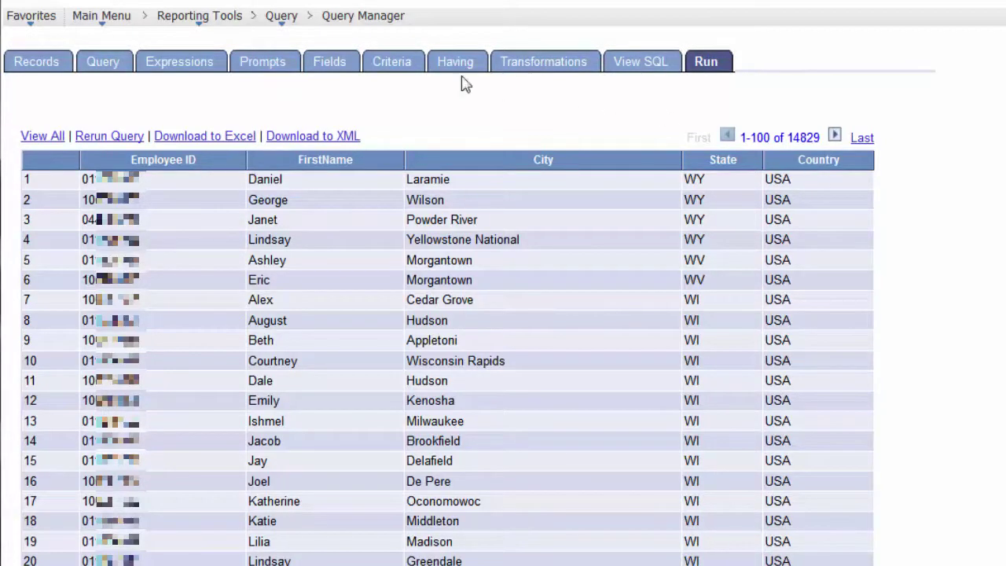
Set the A.FIRST_NAME field's heading text to "Pepperdine Employee First Name", then run the query to check the heading
click(330, 66)
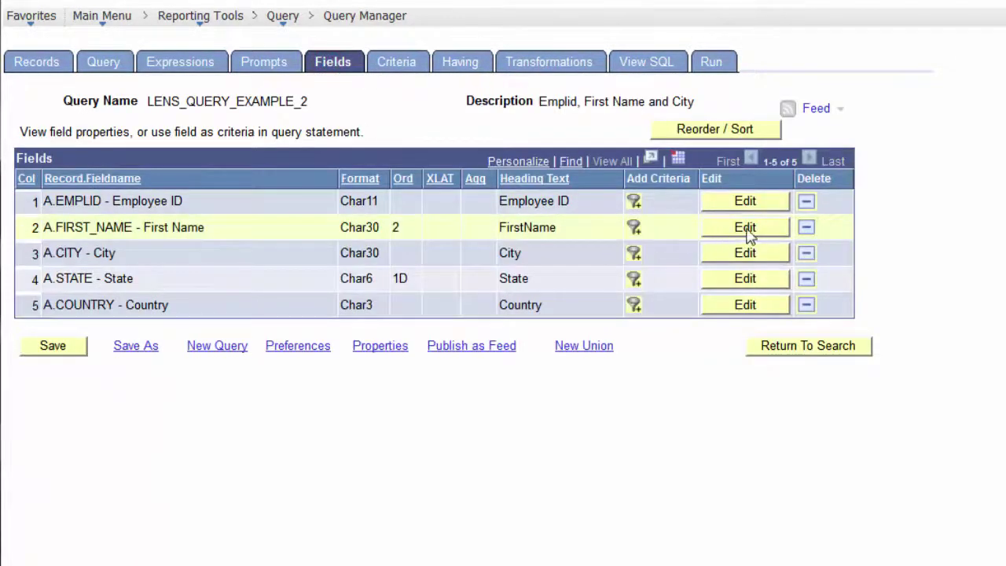
click(747, 233)
click(37, 240)
text(Pepperdine Em)
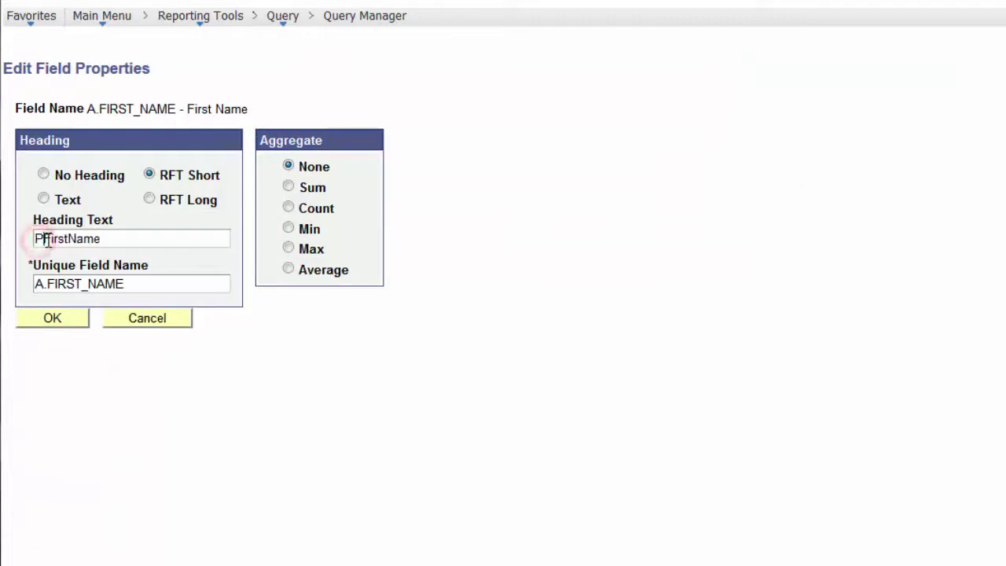
text(ployee)
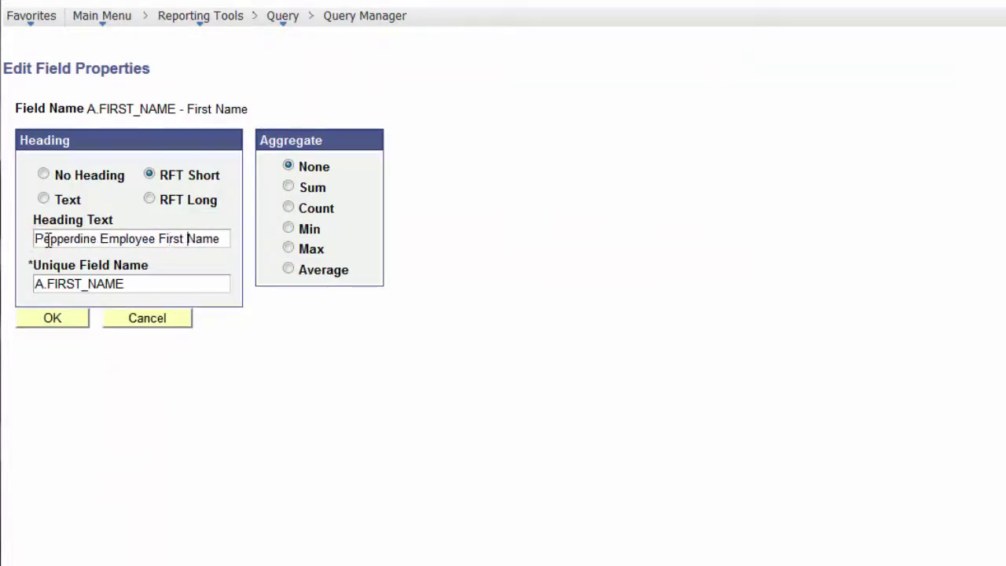
click(50, 322)
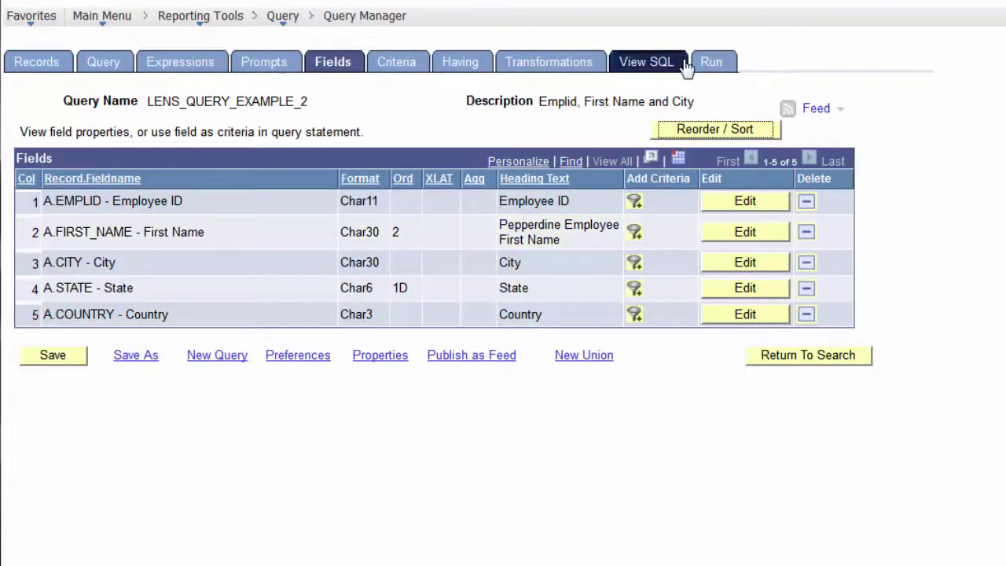
click(709, 65)
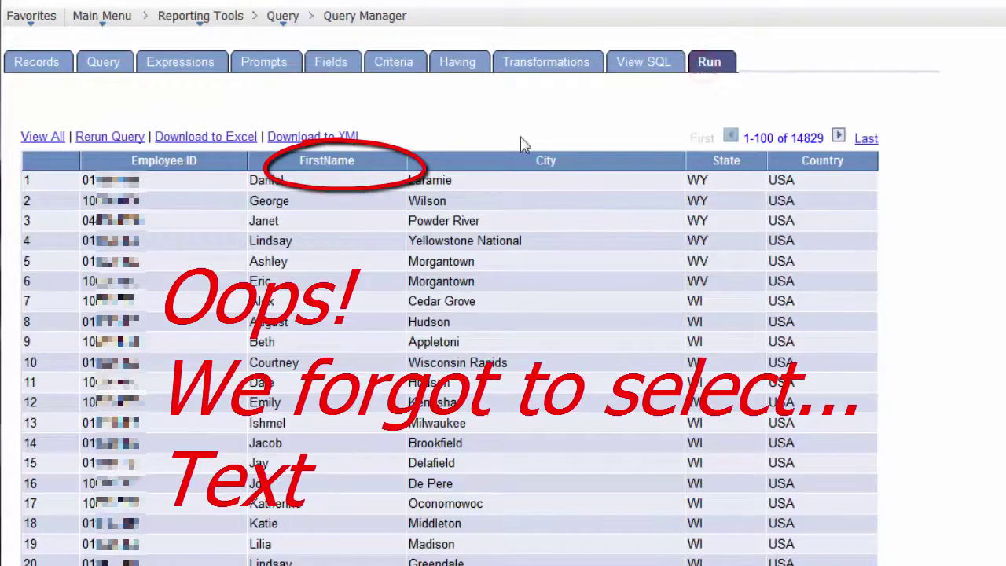
Change the heading type of the A.FIRST_NAME - First Name field to Text, then run the query again
click(331, 64)
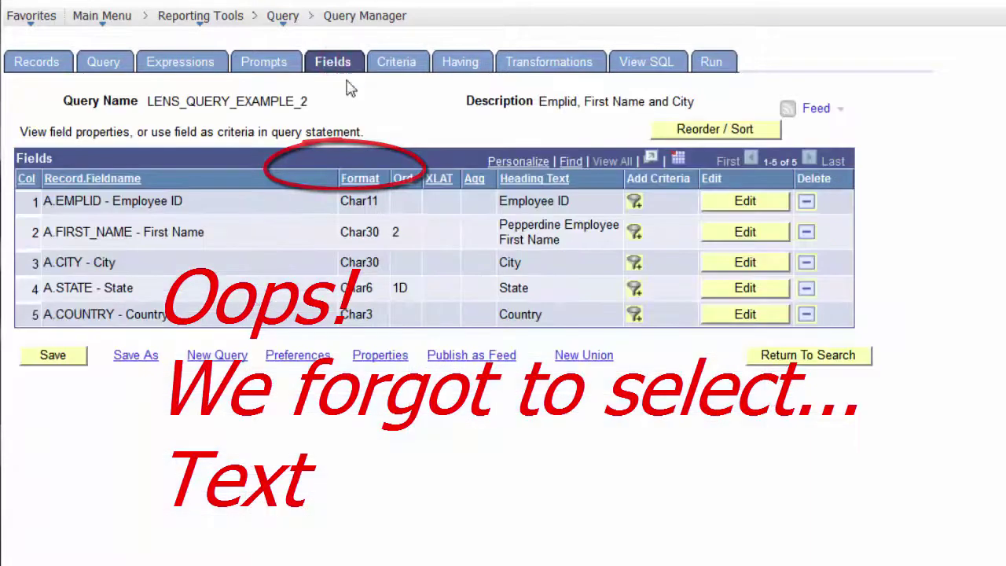
click(715, 235)
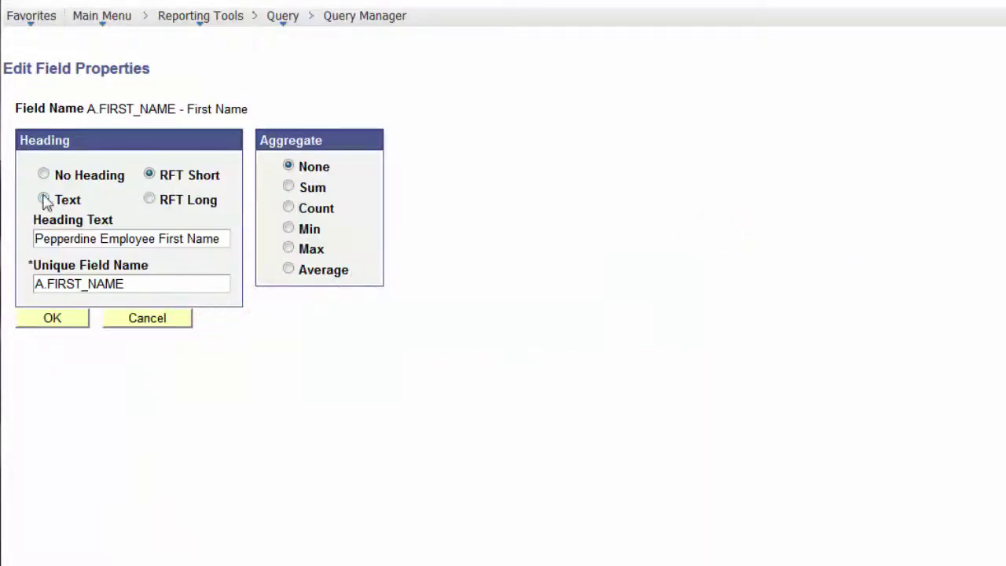
click(52, 319)
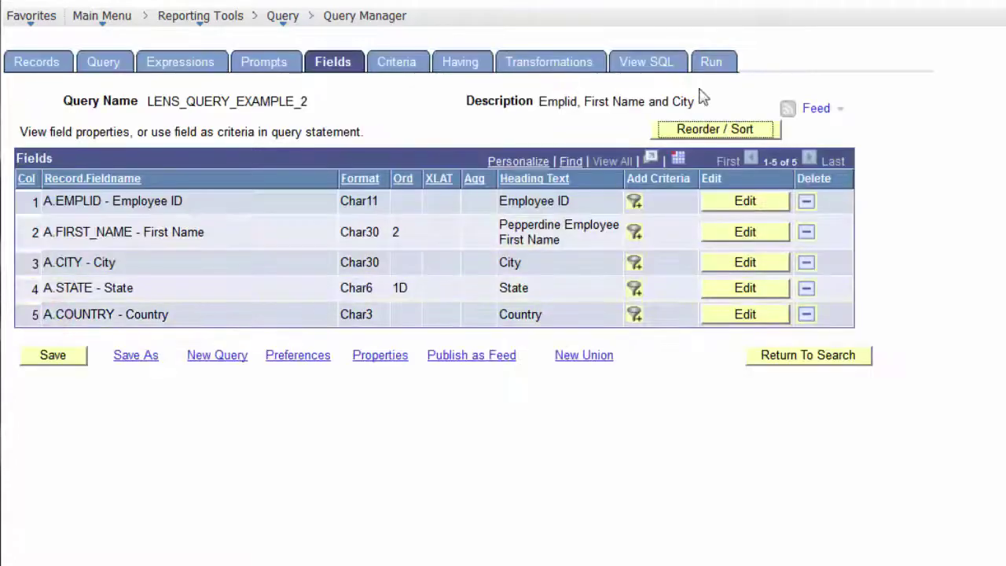
click(710, 65)
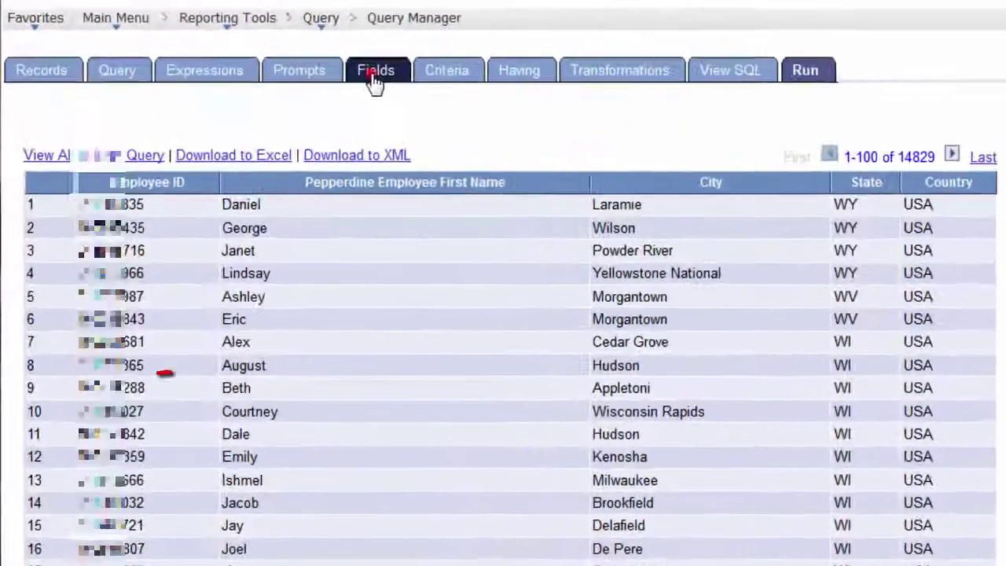
Save the query under the new name LENS_QUERY_EXAMPLE_3 with the description "EmId,FrstNm,City,St,Cntry"
click(274, 58)
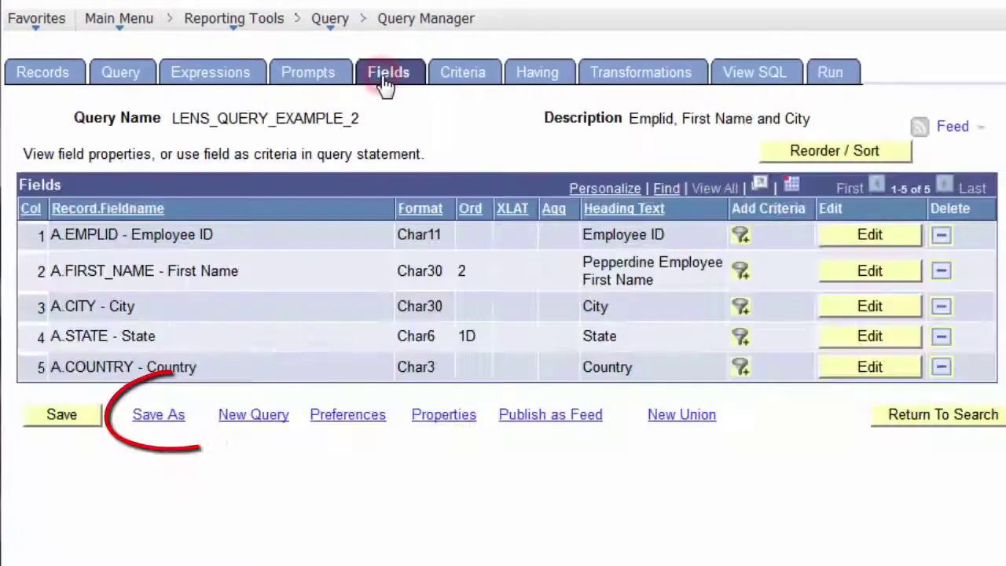
click(150, 417)
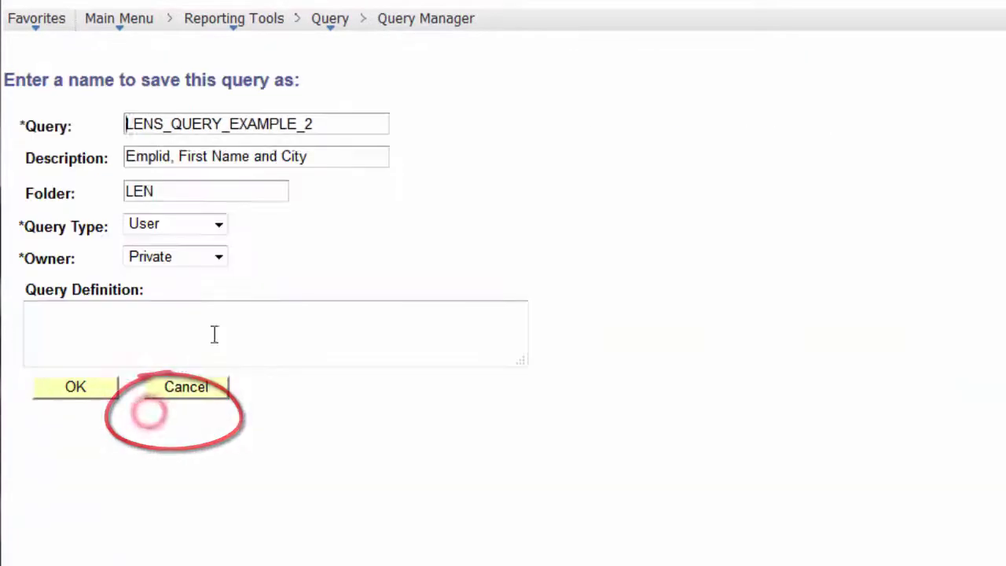
click(334, 126)
key(BackSpace)
text(3)
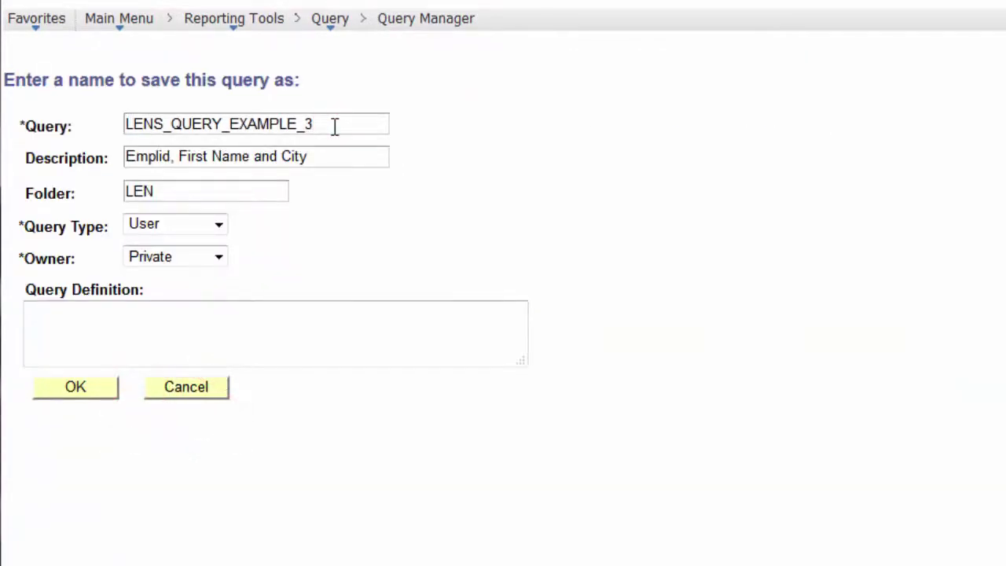
drag(336, 157, 161, 154)
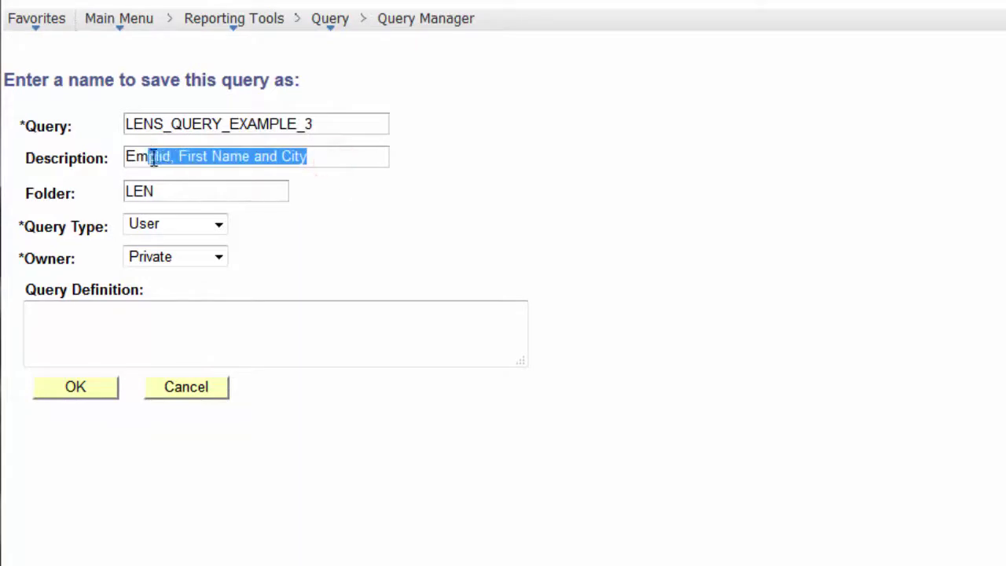
key(BackSpace)
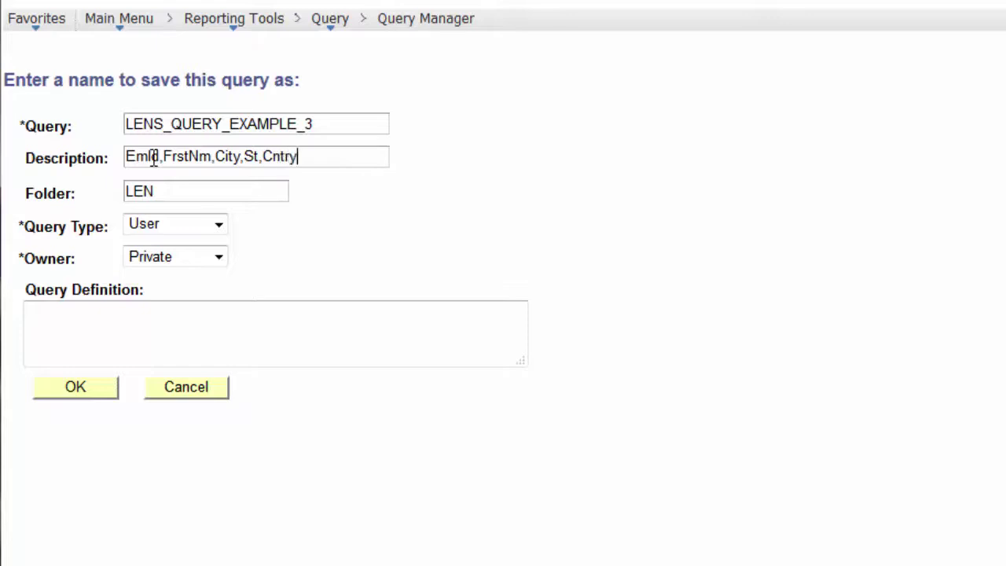
click(76, 387)
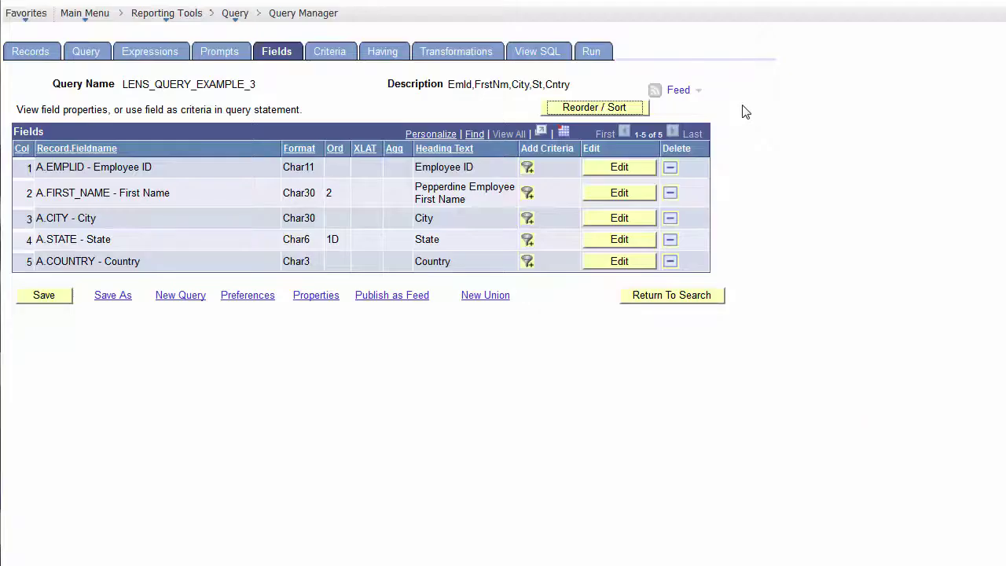
Run LENS_QUERY_EXAMPLE_3 and examine its SQL statement alongside the query results
click(593, 52)
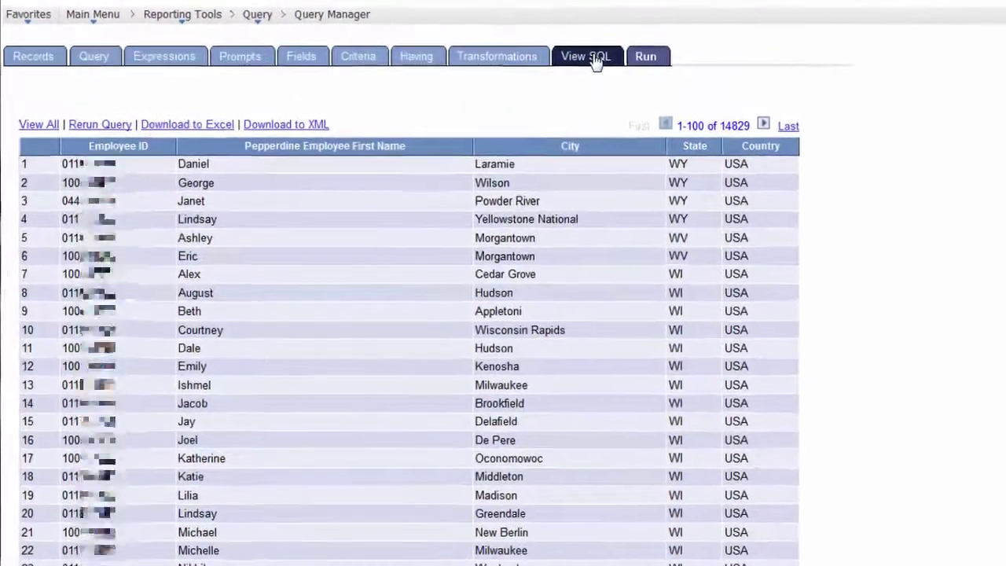
click(544, 55)
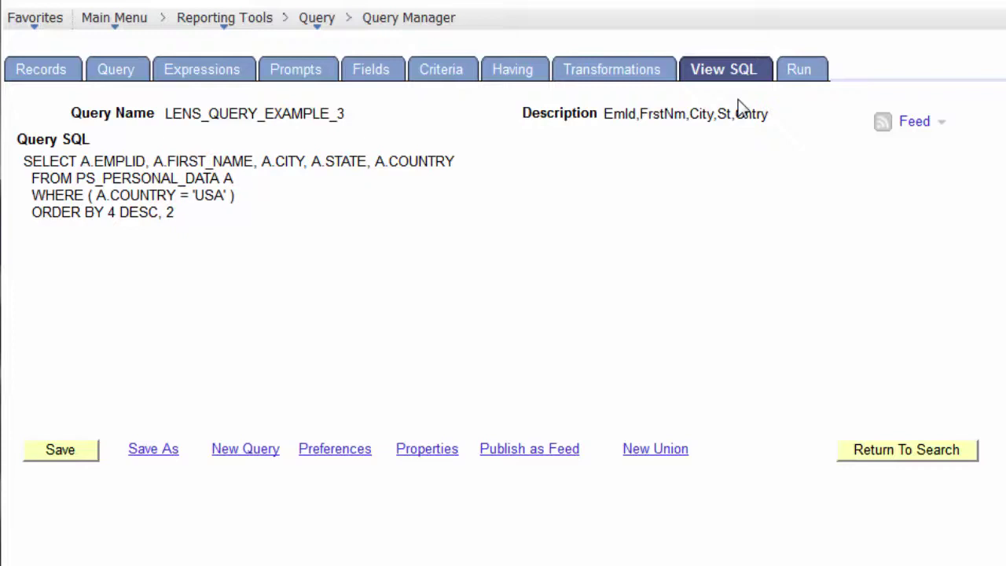
click(798, 69)
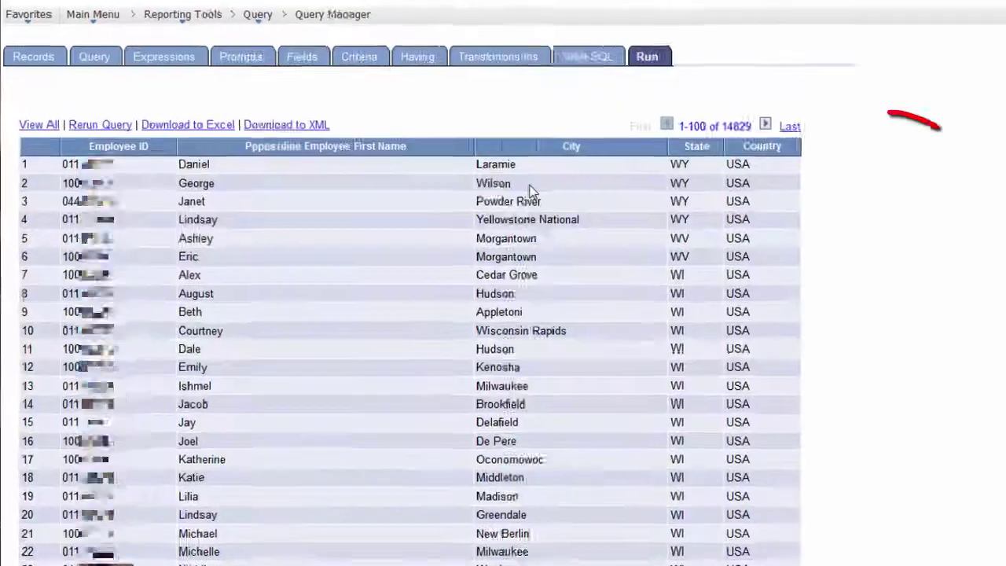